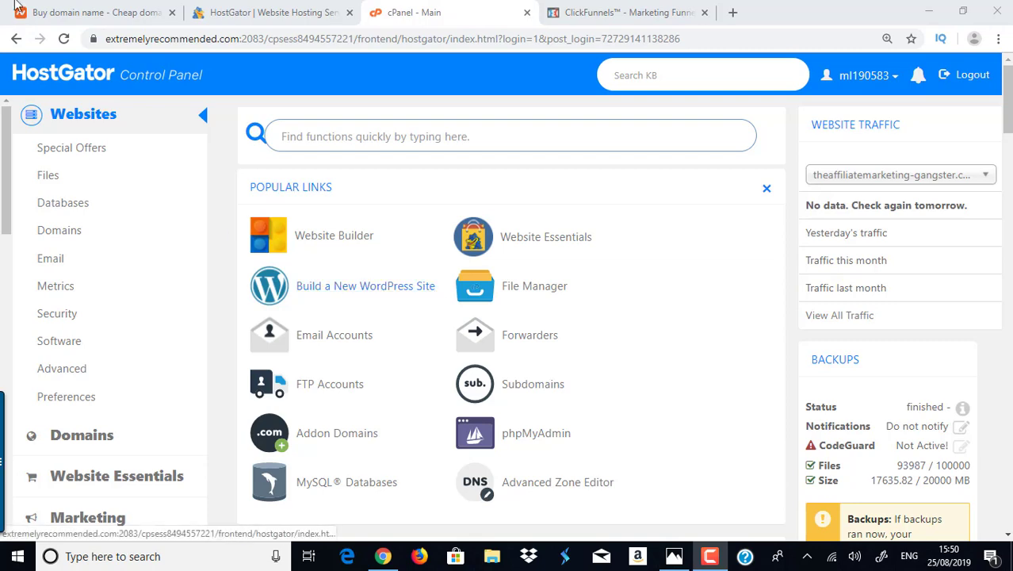
Step: Review the Namecheap, HostGator, cPanel and ClickFunnels pages, and view the subscribe image in Photos
{"action": "left_click", "coordinate": [68, 9]}
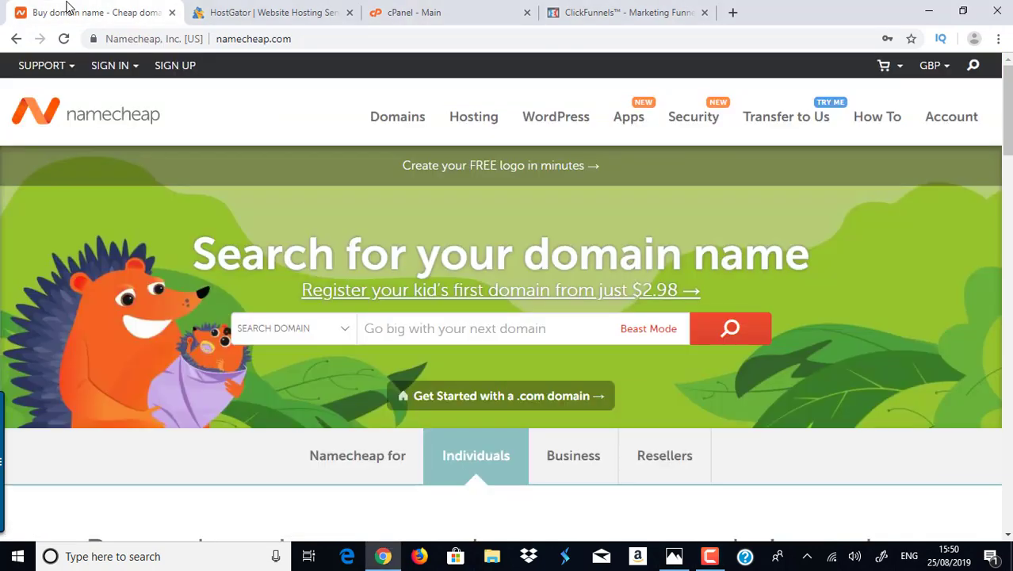
{"action": "left_click", "coordinate": [274, 12]}
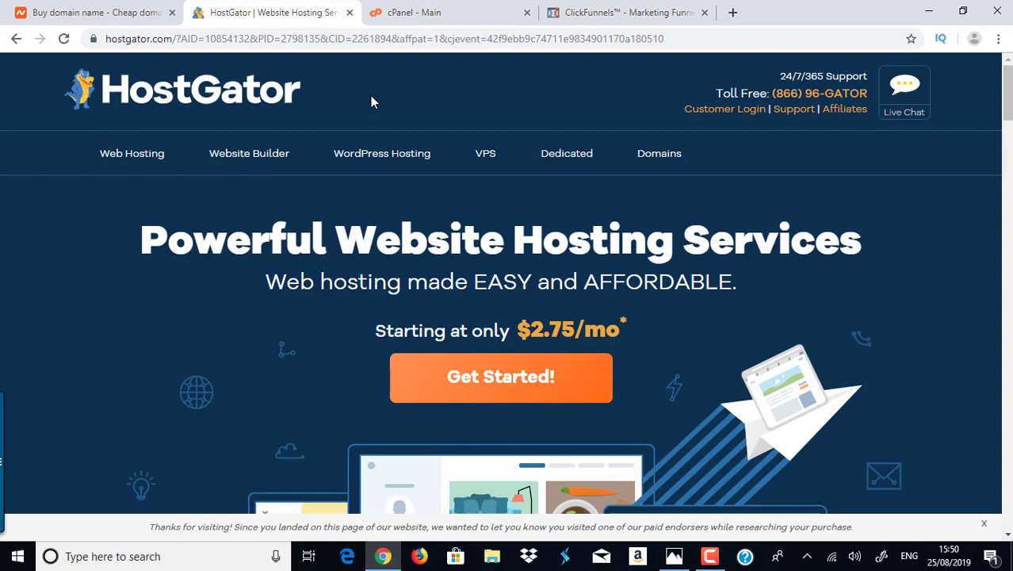
{"action": "left_click", "coordinate": [611, 10]}
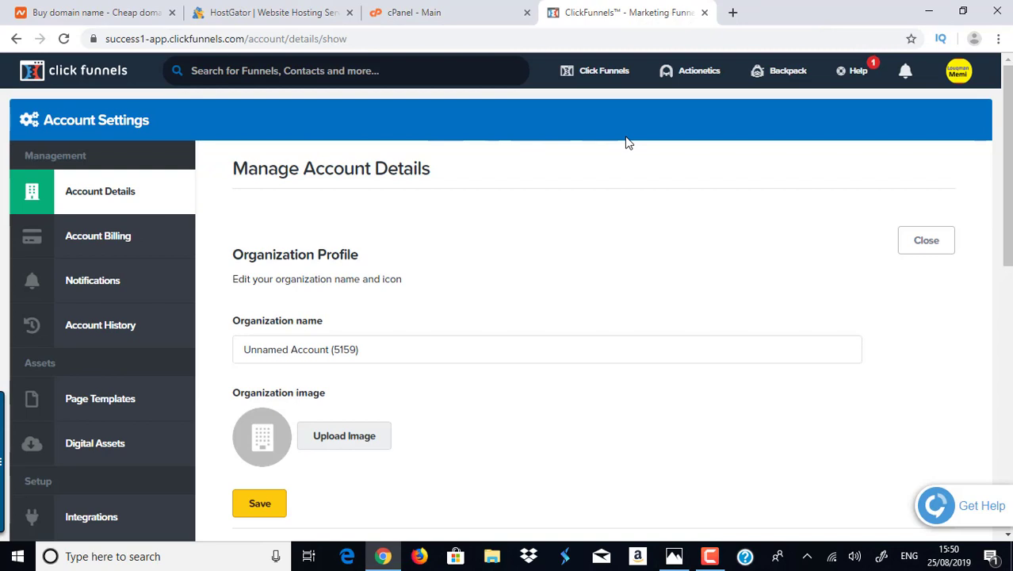
{"action": "mouse_move", "coordinate": [677, 558]}
{"action": "left_click", "coordinate": [649, 508]}
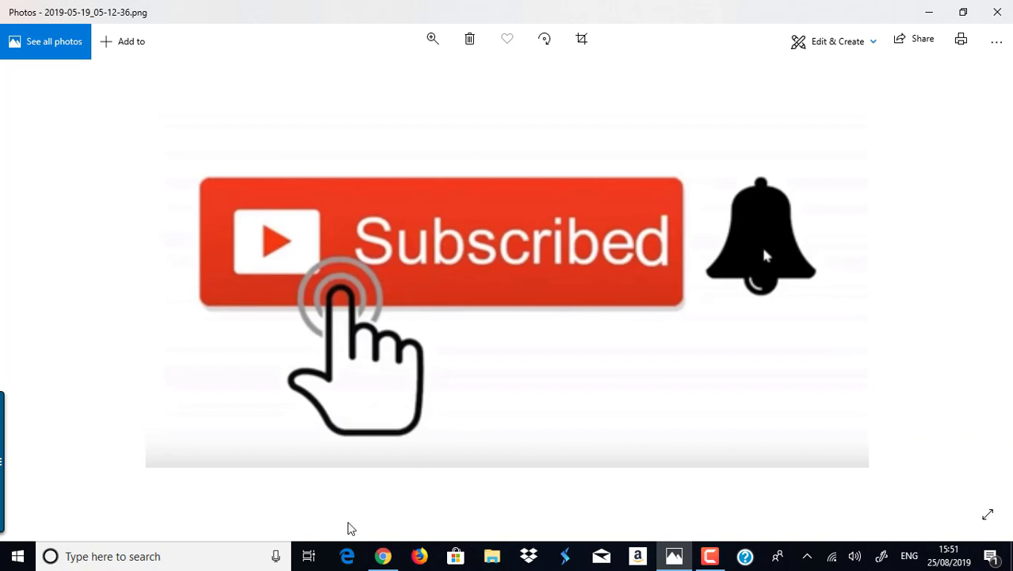
{"action": "left_click", "coordinate": [382, 555]}
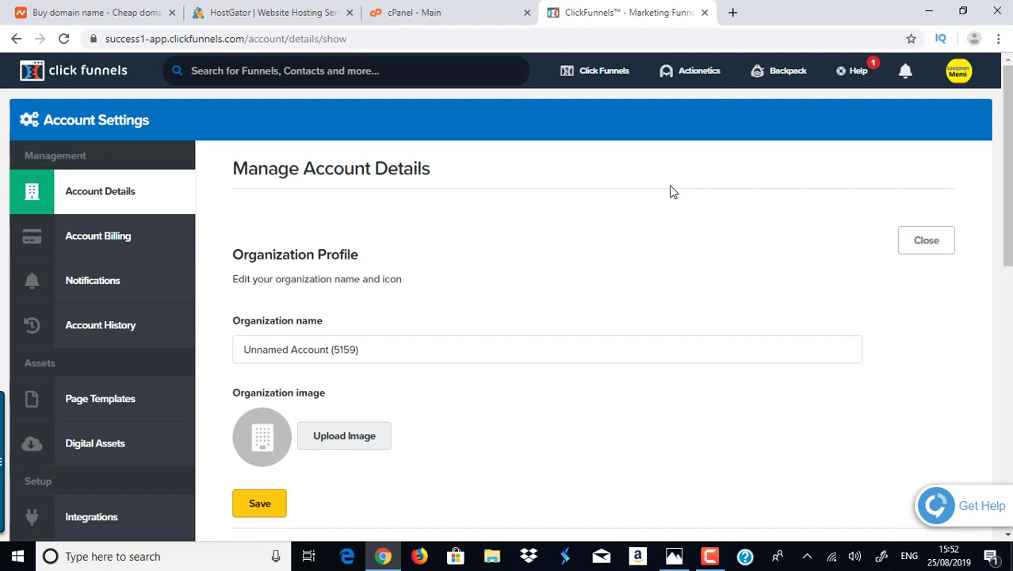
{"action": "left_click", "coordinate": [425, 11]}
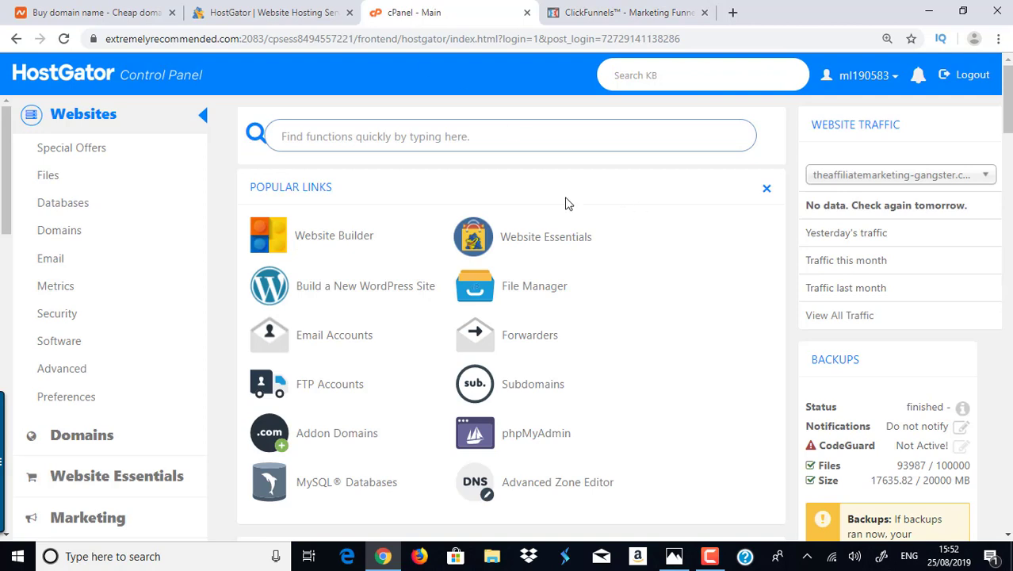
{"action": "left_click", "coordinate": [62, 10]}
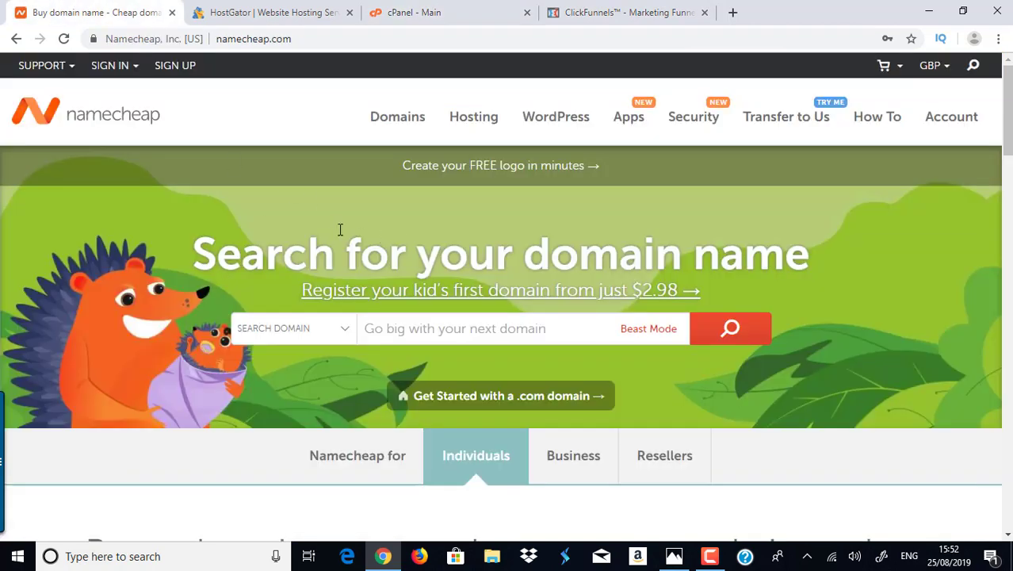
{"action": "left_click", "coordinate": [242, 10]}
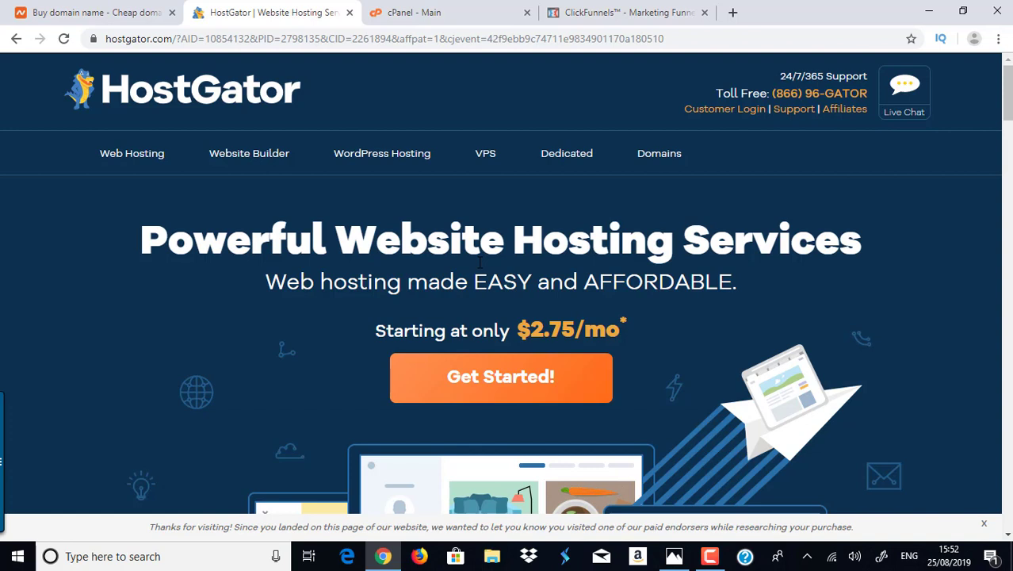
{"action": "left_click", "coordinate": [68, 10]}
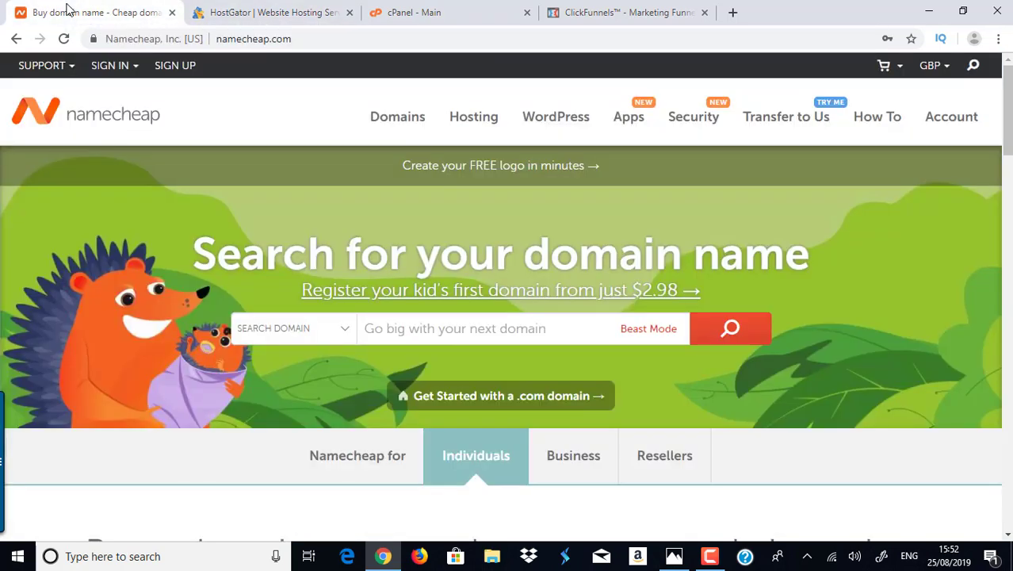
{"action": "left_click", "coordinate": [285, 11]}
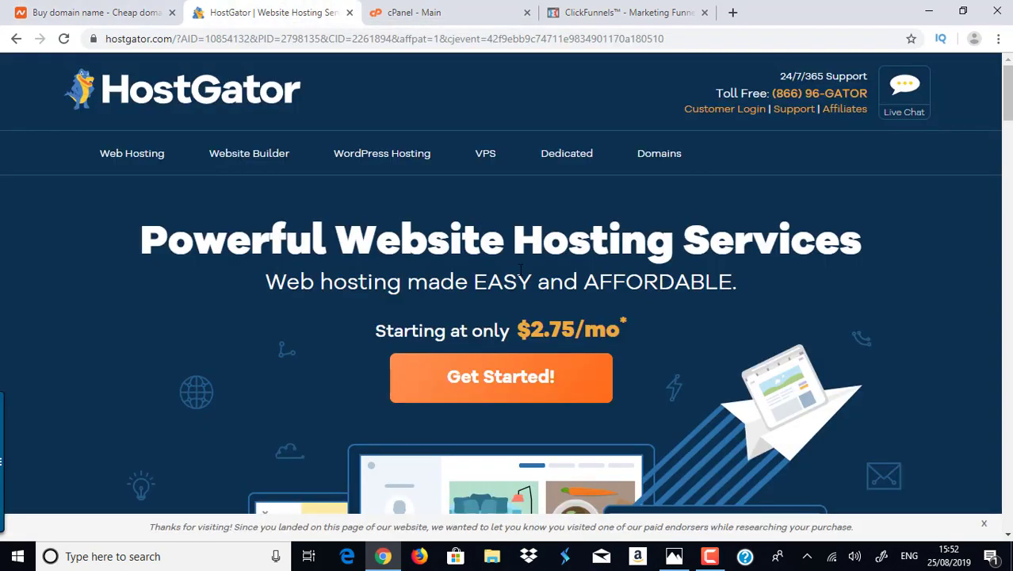
{"action": "left_click", "coordinate": [421, 11]}
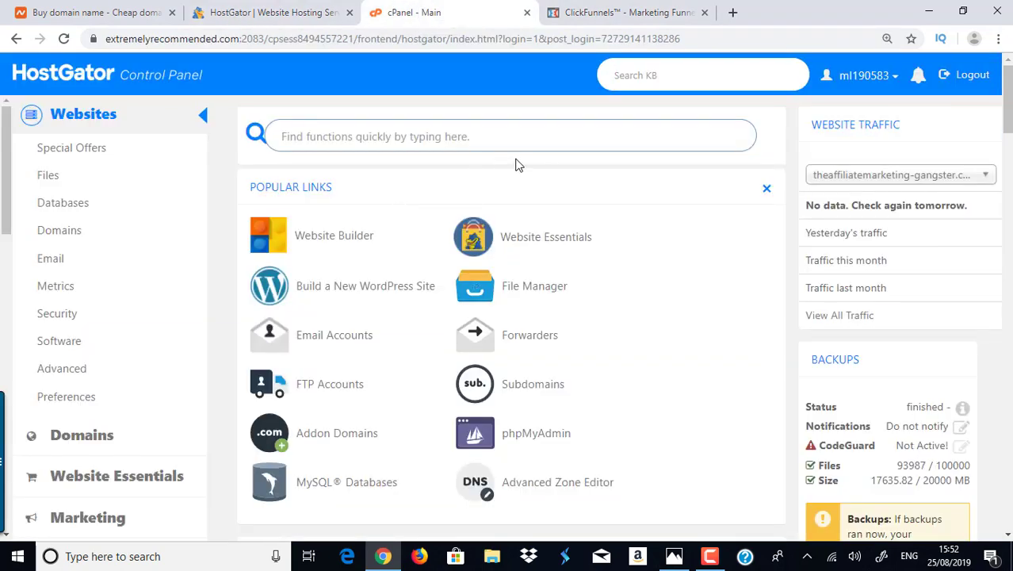
{"action": "left_click", "coordinate": [627, 12]}
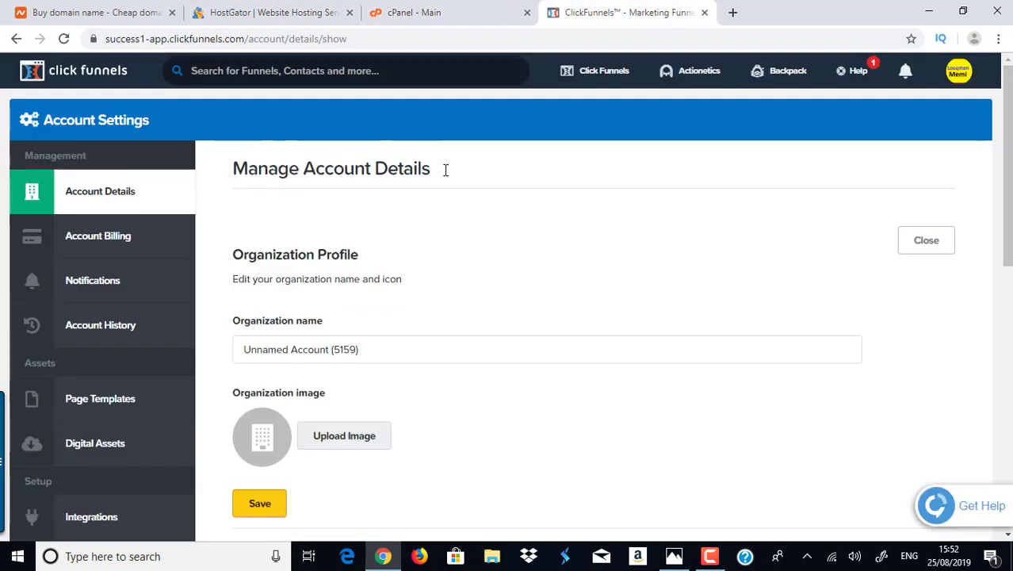
{"action": "left_click", "coordinate": [471, 8]}
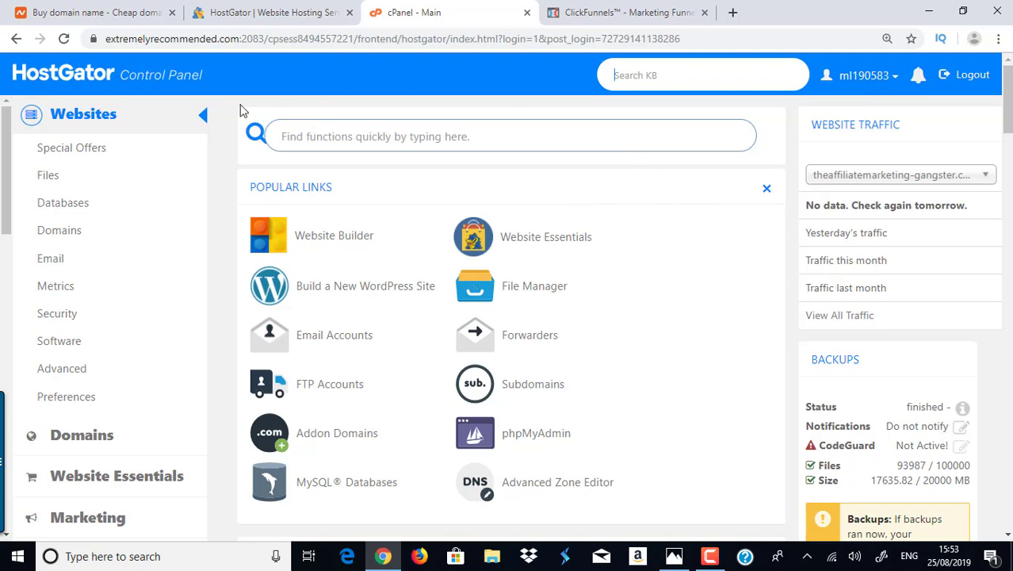
{"action": "left_click", "coordinate": [275, 10]}
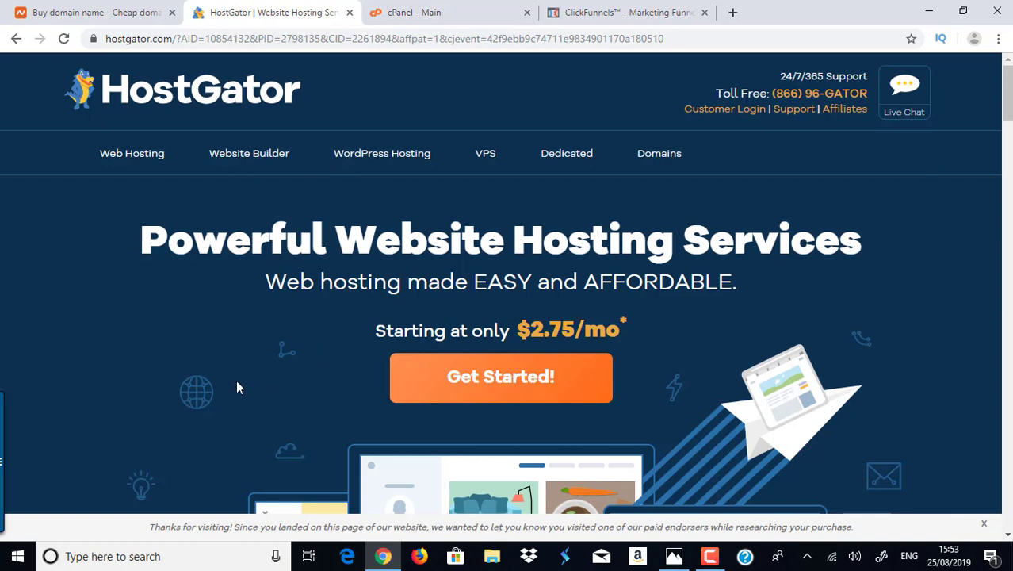
Step: Open the installer for a new WordPress site from the HostGator control panel and find its domain selection
{"action": "left_click", "coordinate": [457, 9]}
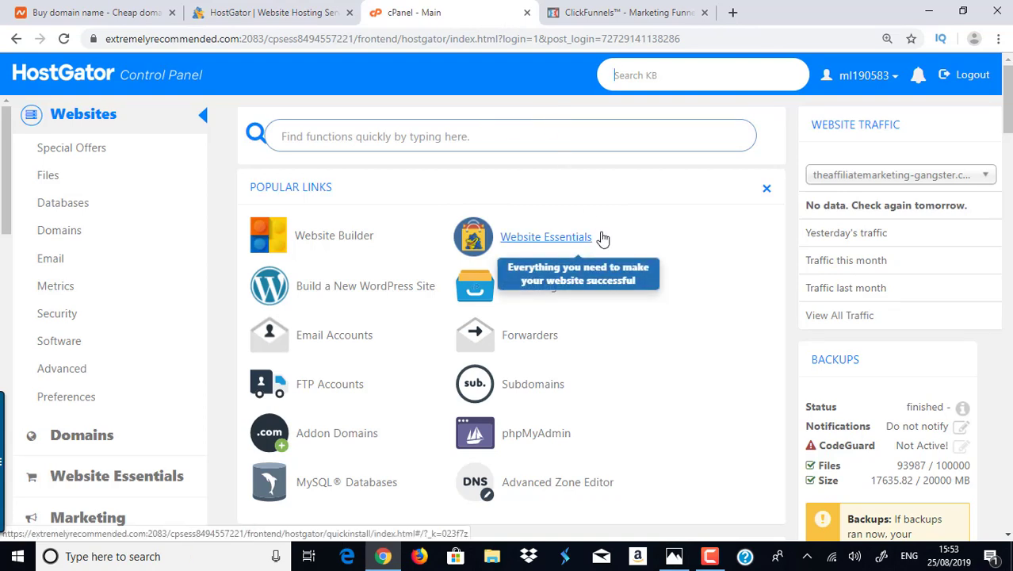
{"action": "left_click", "coordinate": [326, 287]}
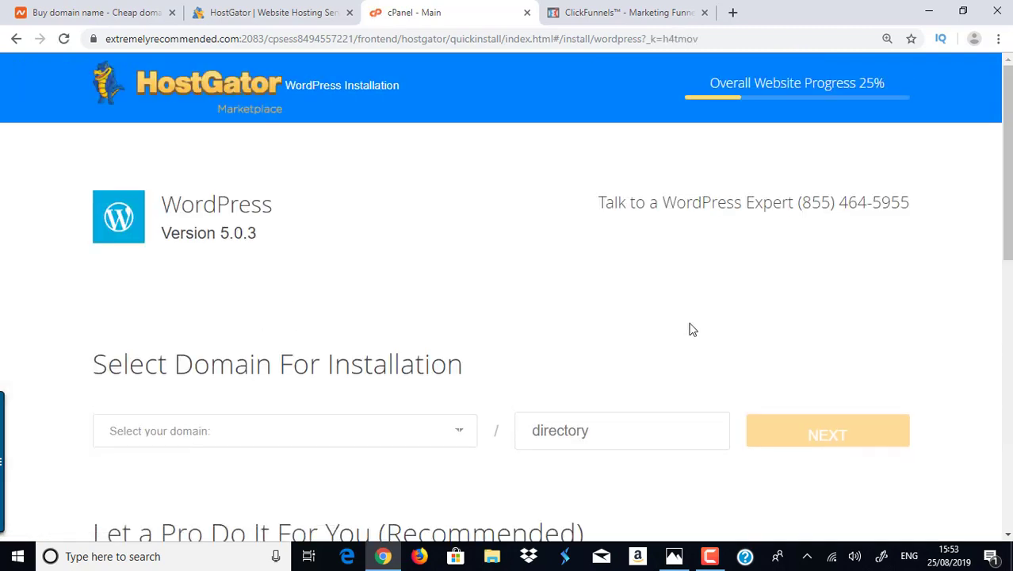
{"action": "scroll", "coordinate": [516, 301], "scroll_direction": "down", "scroll_amount": 2}
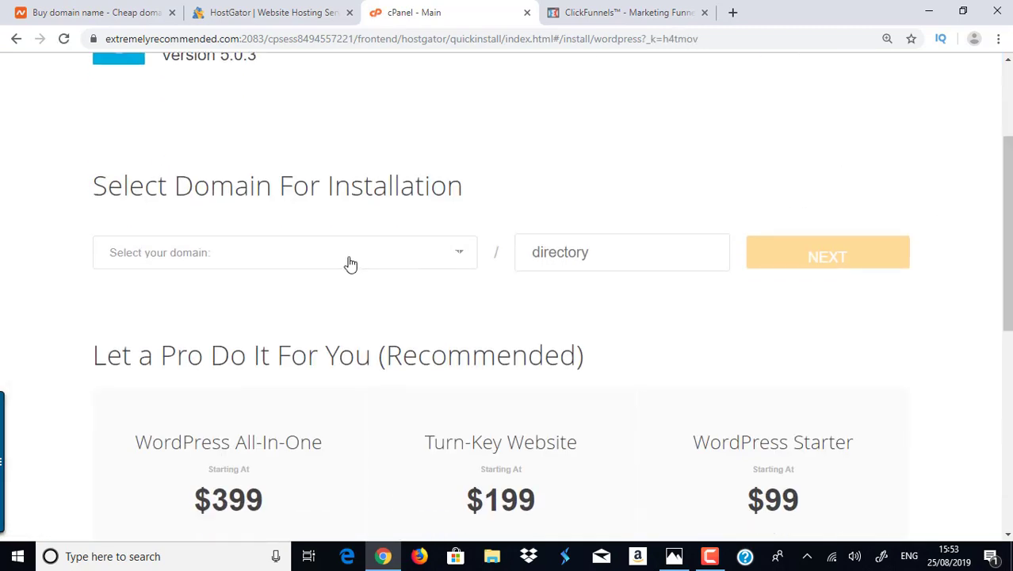
{"action": "scroll", "coordinate": [294, 459], "scroll_direction": "down", "scroll_amount": 3}
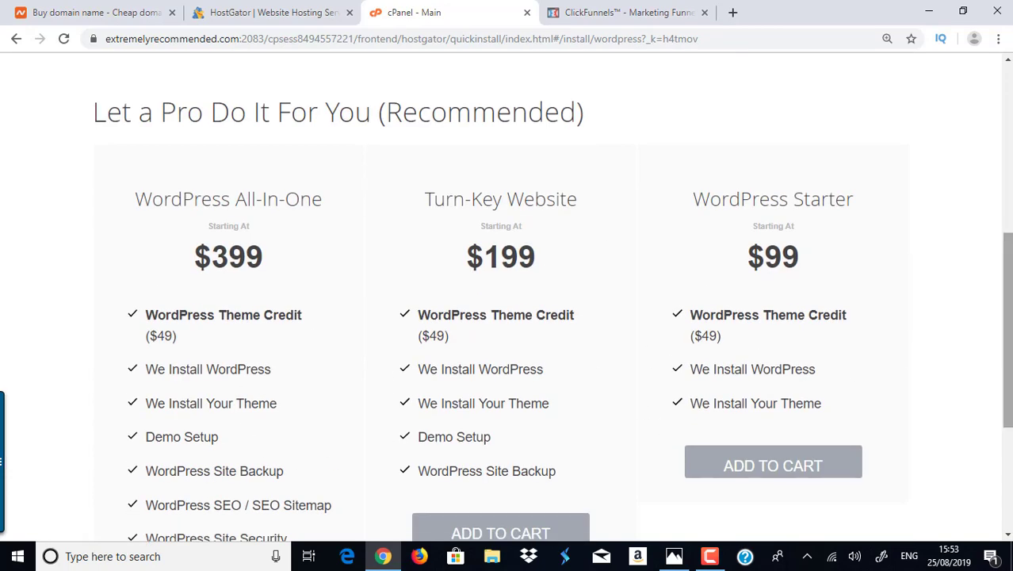
{"action": "scroll", "coordinate": [1005, 317], "scroll_direction": "up", "scroll_amount": 4}
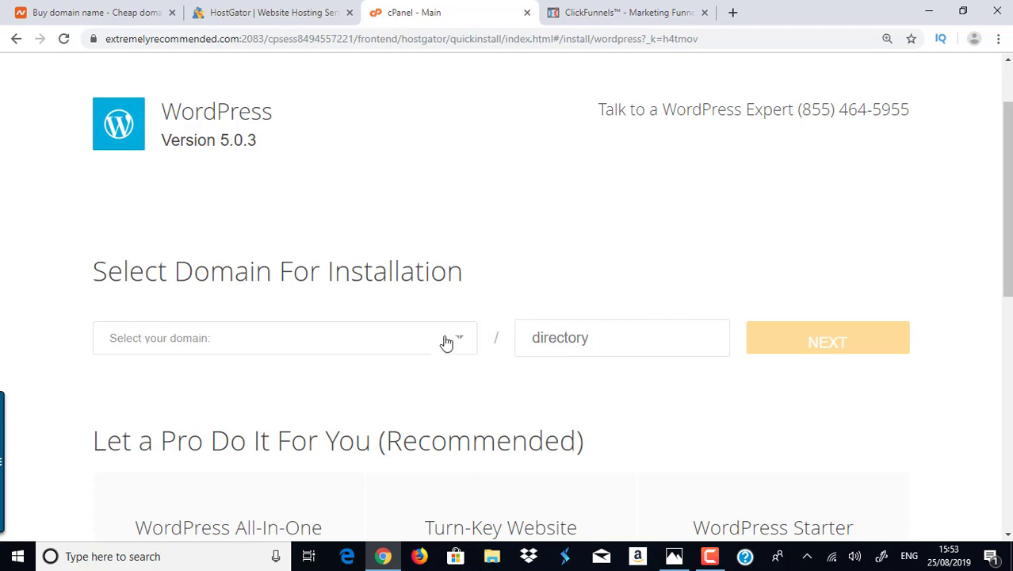
Step: Install WordPress on recommendedformula.com with blog title Passive Marketing, filling in the admin username, name and email and accepting the terms
{"action": "left_click", "coordinate": [447, 341]}
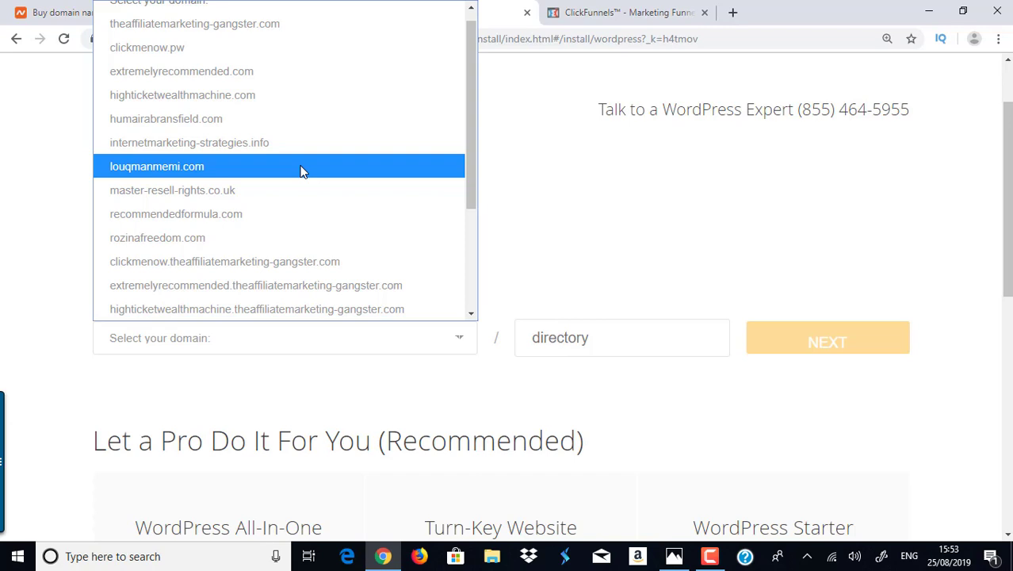
{"action": "left_click", "coordinate": [221, 220]}
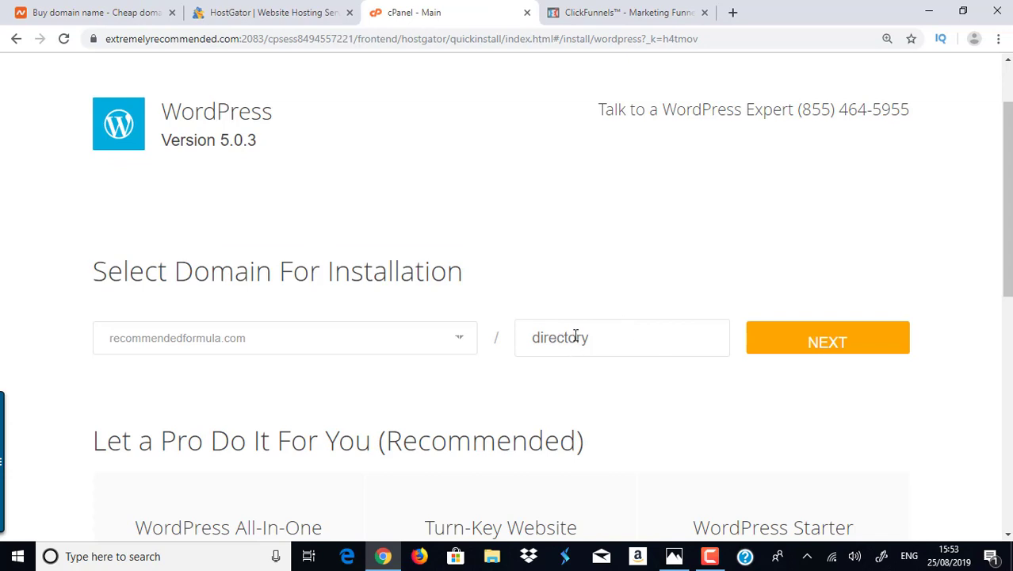
{"action": "left_click", "coordinate": [834, 344]}
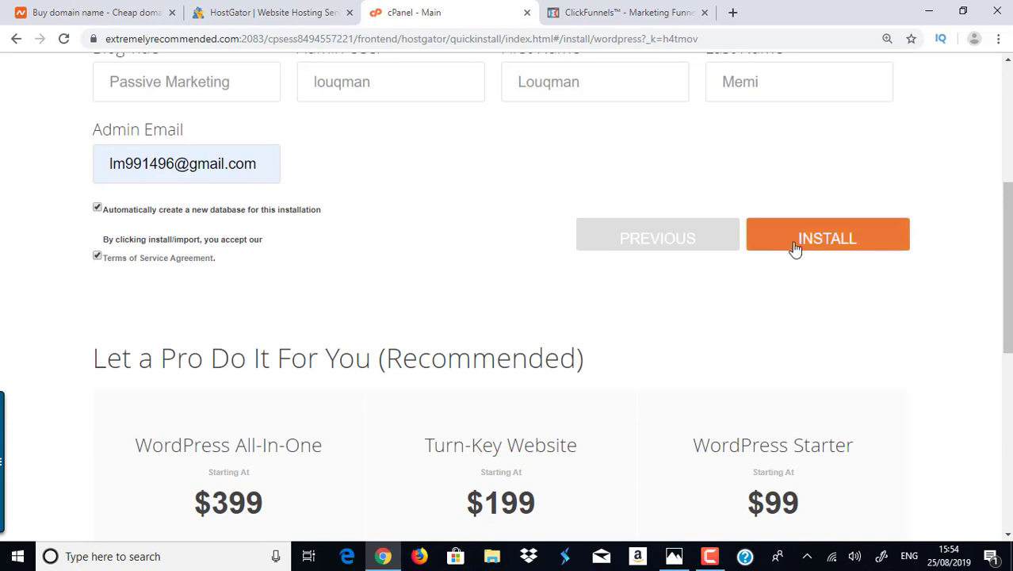
{"action": "left_click", "coordinate": [801, 251]}
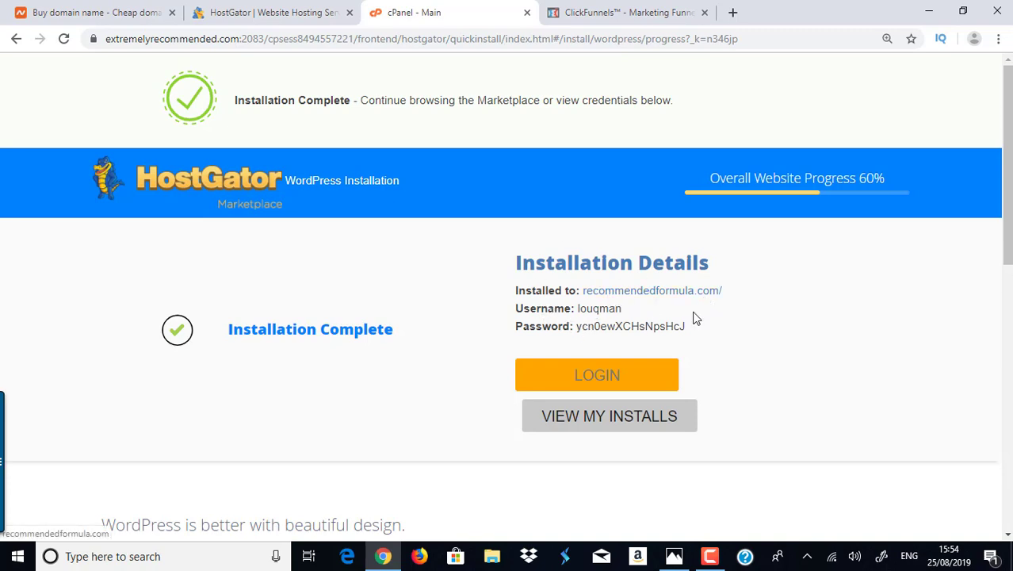
Step: Copy the generated admin password from the installation details and open the new site's login page in a separate tab
{"action": "double_click", "coordinate": [576, 327]}
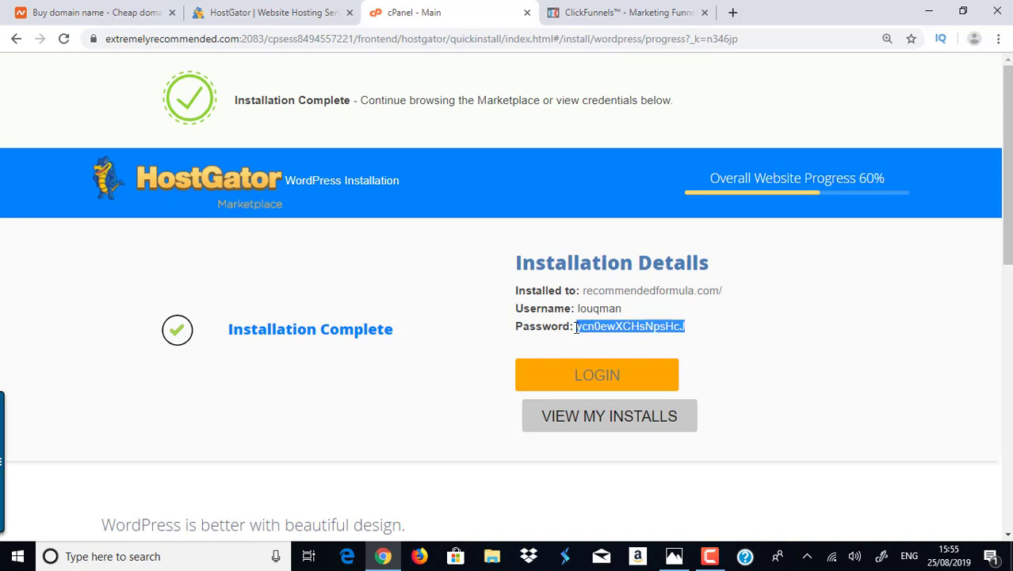
{"action": "right_click", "coordinate": [589, 382]}
{"action": "left_click", "coordinate": [630, 386]}
{"action": "left_click", "coordinate": [600, 6]}
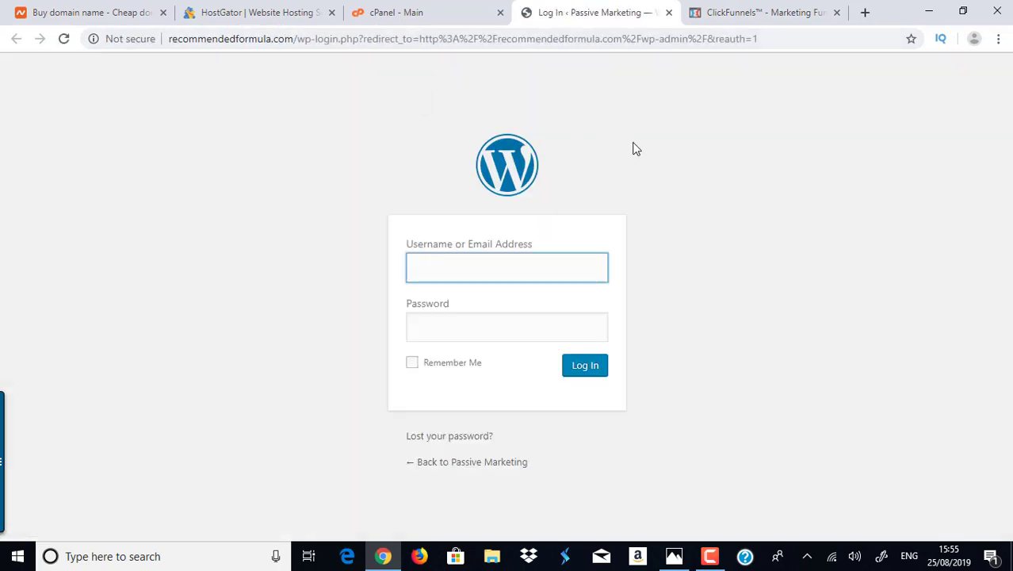
Step: Enter the admin username, paste the account password, and submit the WordPress login
{"action": "type", "text": "louqman"}
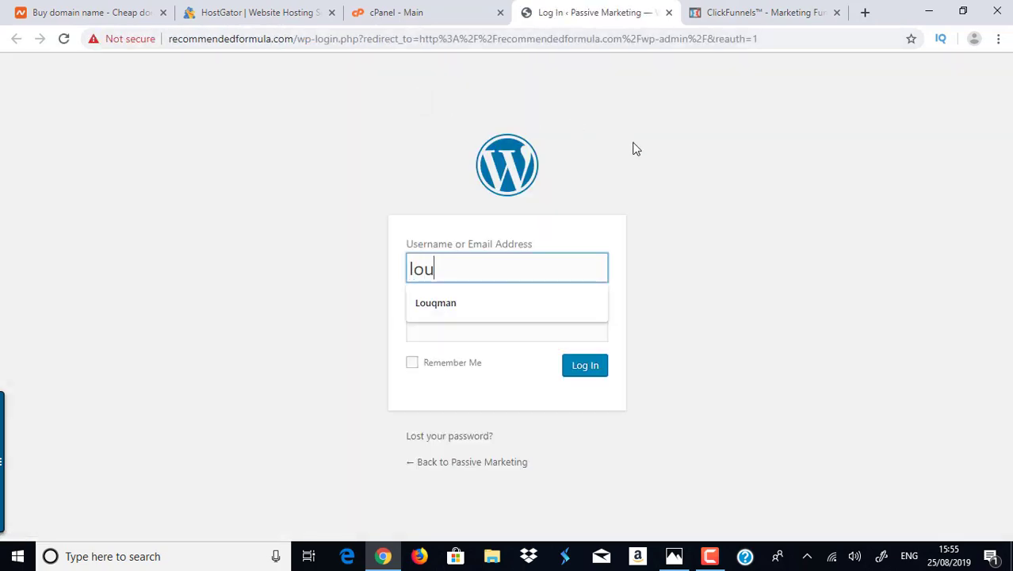
{"action": "left_click", "coordinate": [493, 301]}
{"action": "left_click", "coordinate": [467, 327]}
{"action": "key", "text": "ctrl+v"}
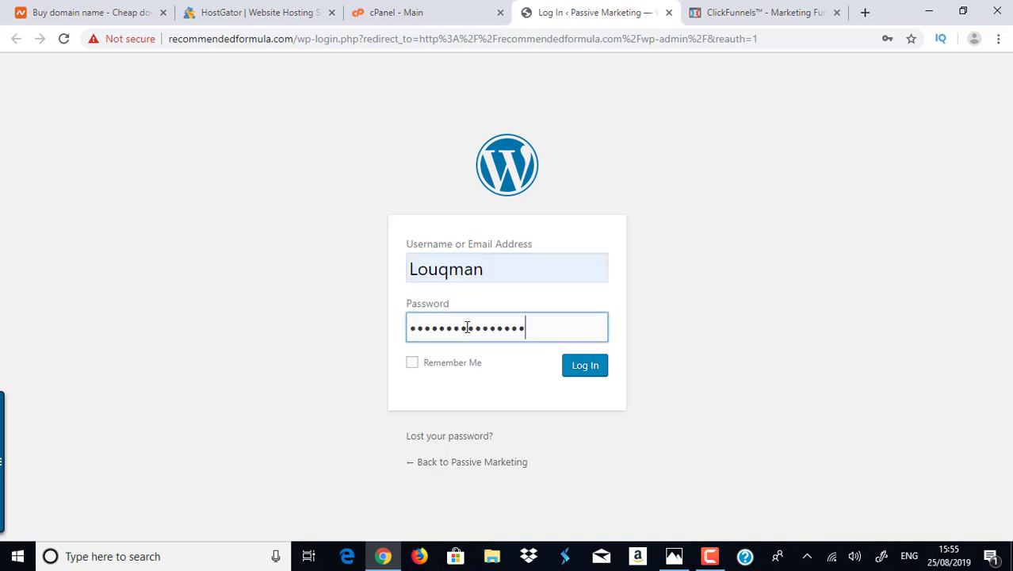
{"action": "left_click", "coordinate": [577, 373]}
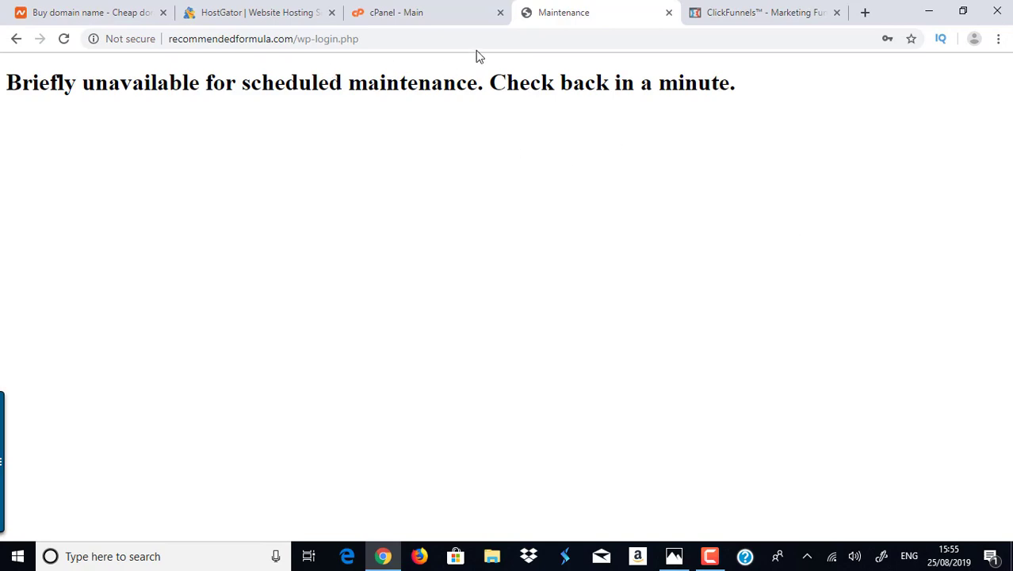
Step: Reload the site's login page and resubmit the login form to reach the WordPress dashboard
{"action": "left_click", "coordinate": [403, 11]}
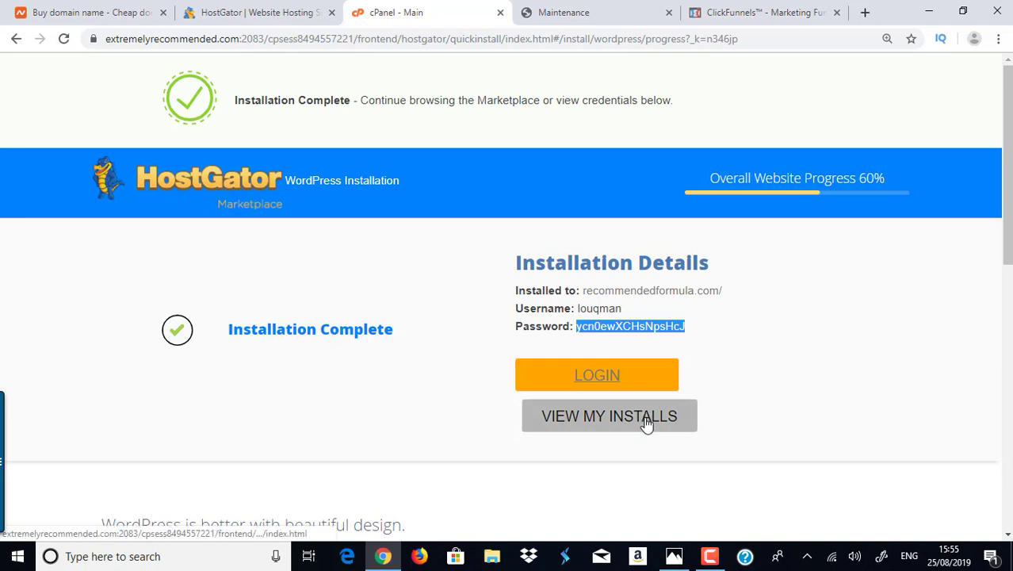
{"action": "left_click", "coordinate": [565, 10]}
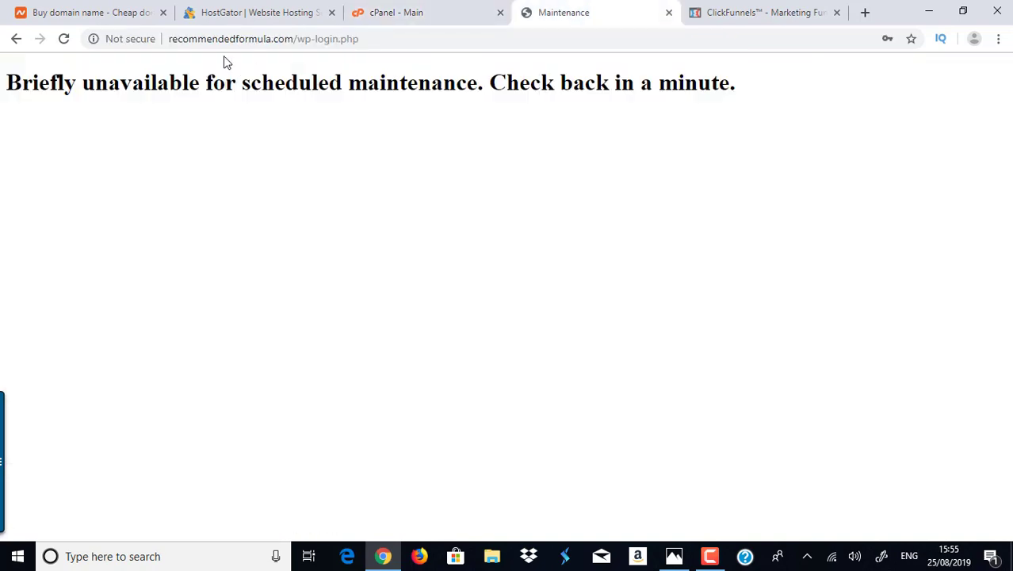
{"action": "left_click", "coordinate": [63, 39]}
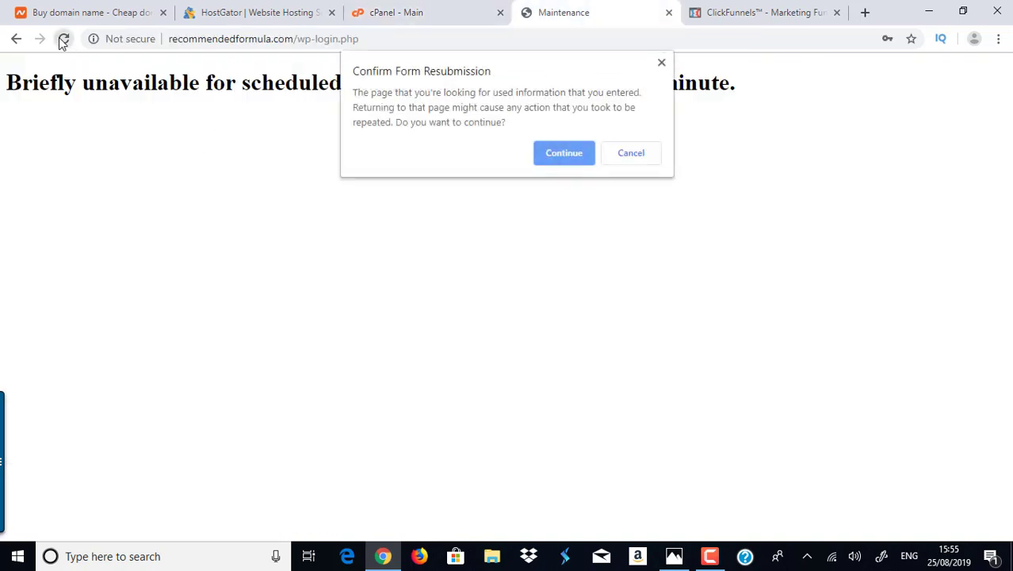
{"action": "left_click", "coordinate": [568, 160]}
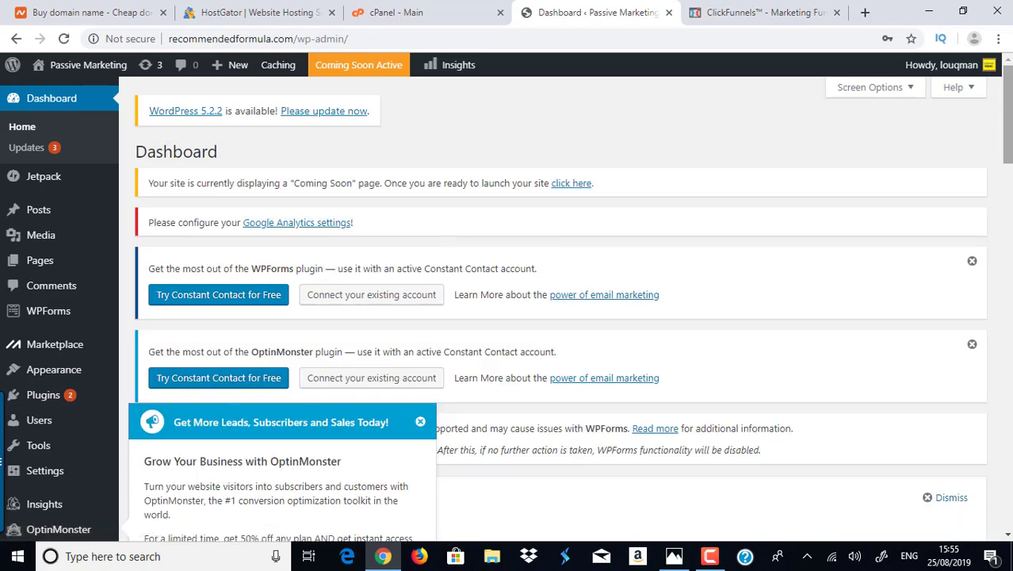
Step: Look over the new site's WordPress dashboard, including its notices and the Jetpack setup section
{"action": "scroll", "coordinate": [555, 317], "scroll_direction": "down", "scroll_amount": 7}
{"action": "scroll", "coordinate": [555, 317], "scroll_direction": "up", "scroll_amount": 5}
{"action": "scroll", "coordinate": [1005, 79], "scroll_direction": "down", "scroll_amount": 5}
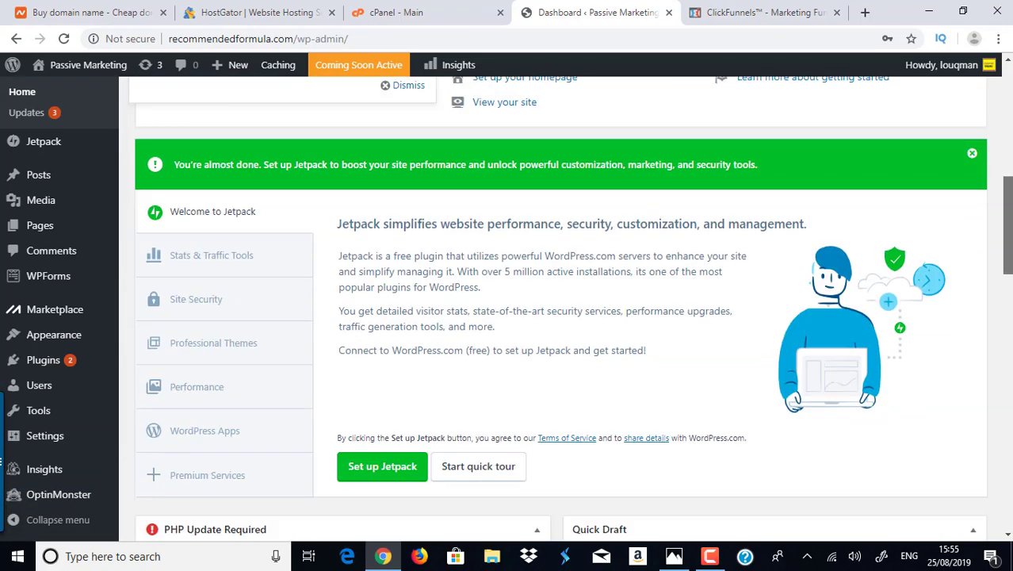
{"action": "scroll", "coordinate": [1006, 79], "scroll_direction": "up", "scroll_amount": 7}
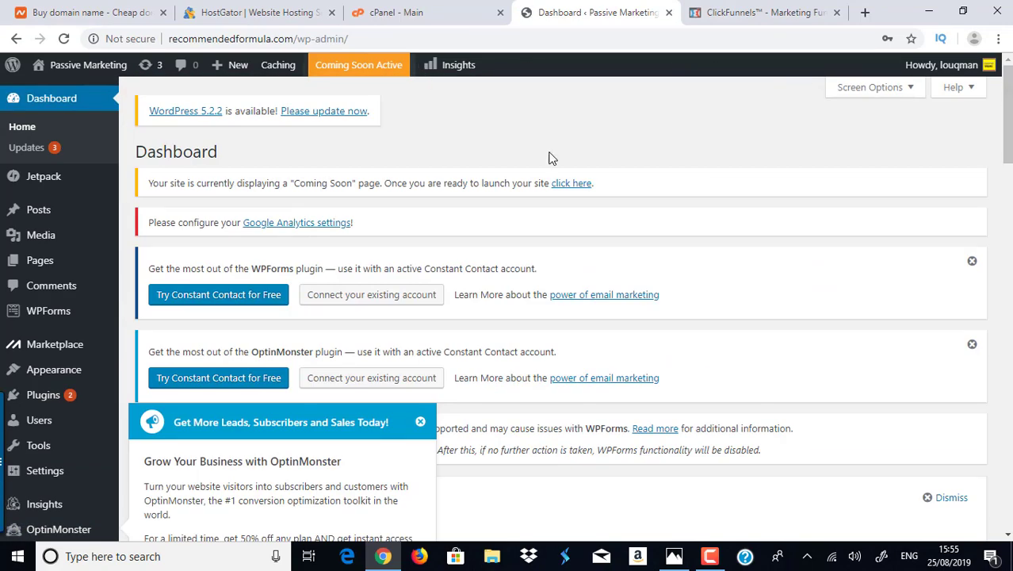
{"action": "scroll", "coordinate": [1006, 119], "scroll_direction": "down", "scroll_amount": 2}
{"action": "scroll", "coordinate": [1006, 118], "scroll_direction": "up", "scroll_amount": 2}
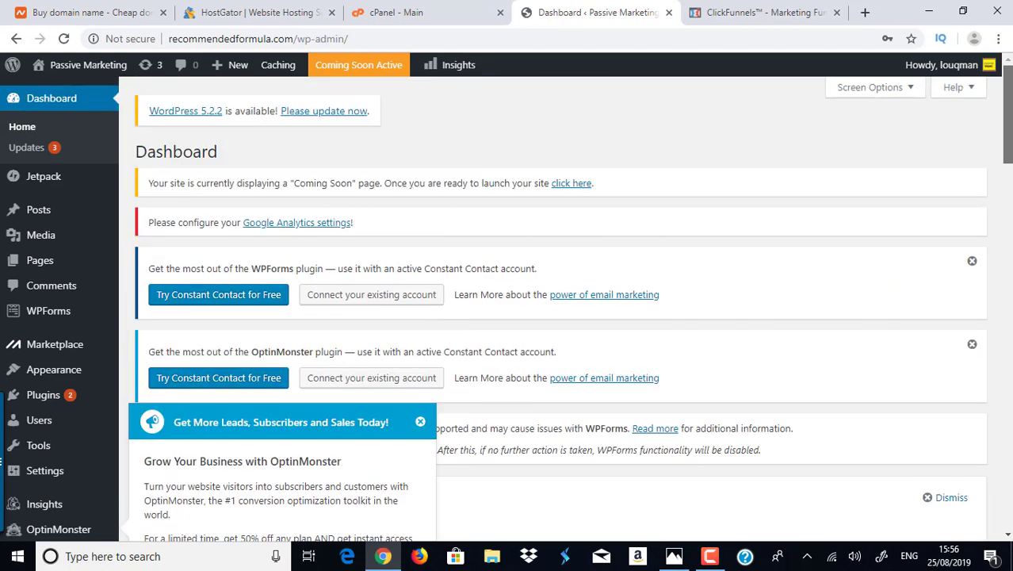
Step: Dismiss the OptinMonster promotional popup and the WPForms and OptinMonster Constant Contact notices on the dashboard
{"action": "scroll", "coordinate": [553, 167], "scroll_direction": "down", "scroll_amount": 3}
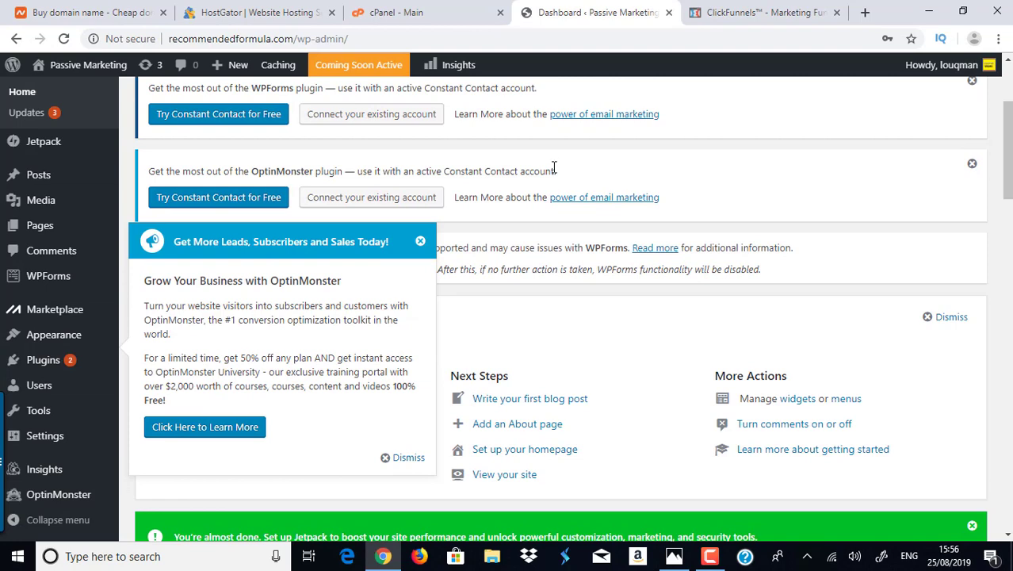
{"action": "left_click", "coordinate": [420, 242]}
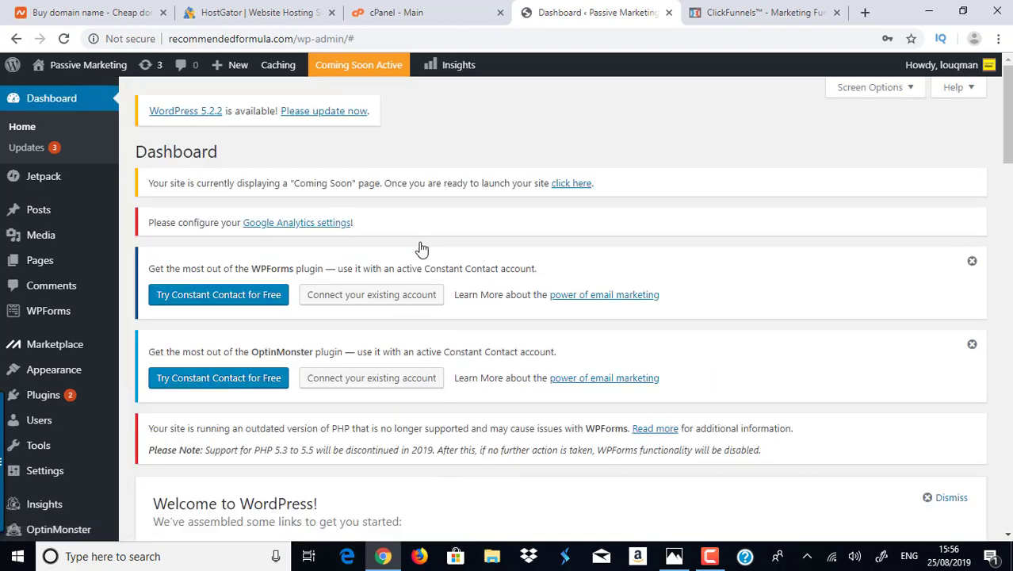
{"action": "left_click", "coordinate": [973, 261]}
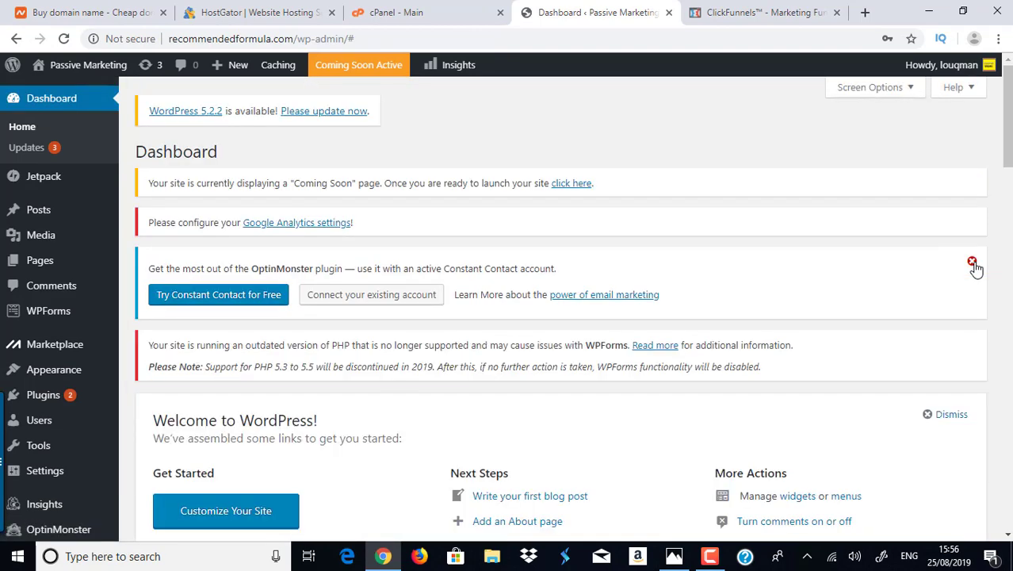
{"action": "left_click", "coordinate": [973, 262]}
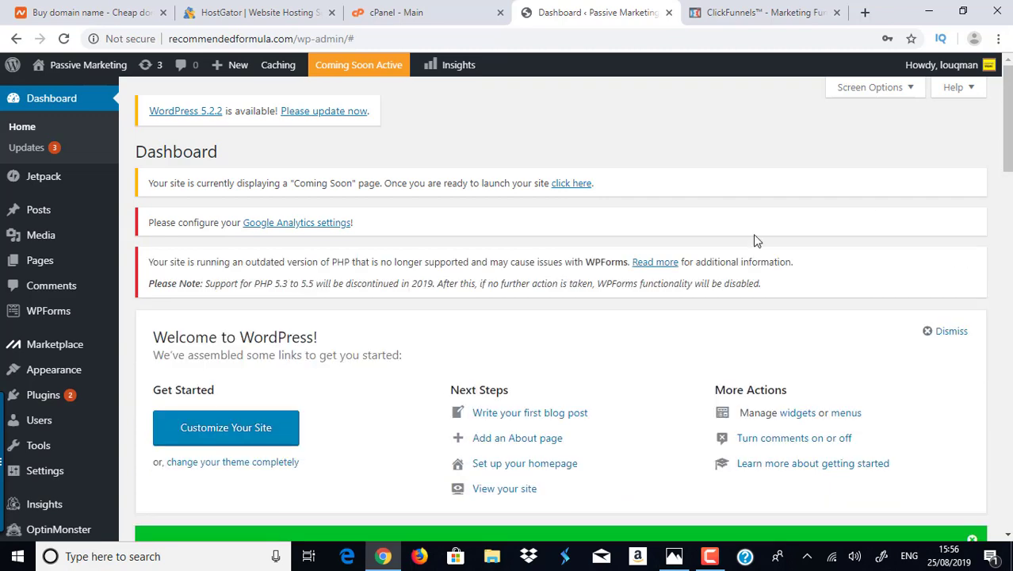
{"action": "left_click_drag", "start_coordinate": [1007, 119], "coordinate": [1006, 154]}
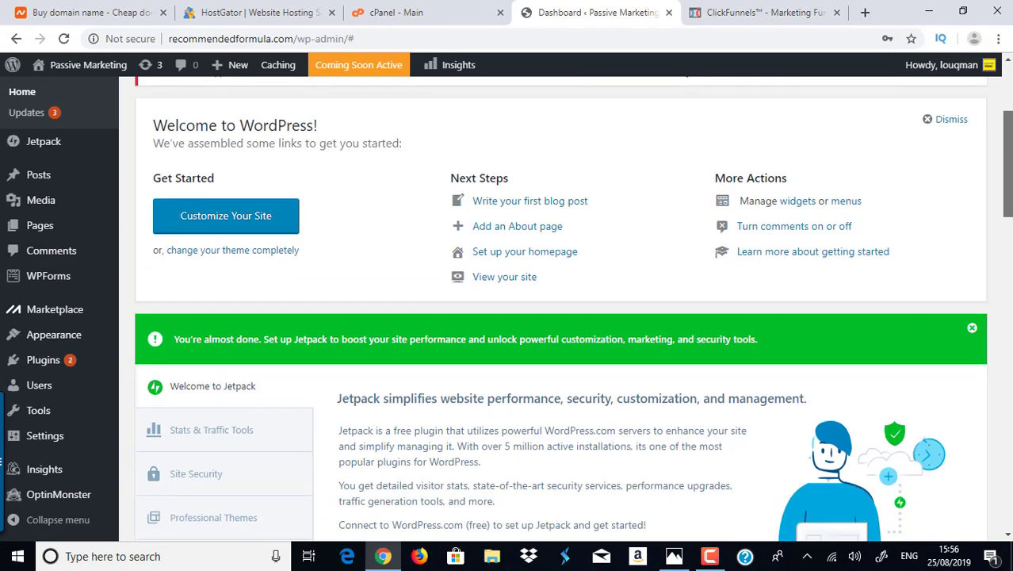
{"action": "scroll", "coordinate": [561, 309], "scroll_direction": "down", "scroll_amount": 2}
{"action": "scroll", "coordinate": [560, 309], "scroll_direction": "up", "scroll_amount": 5}
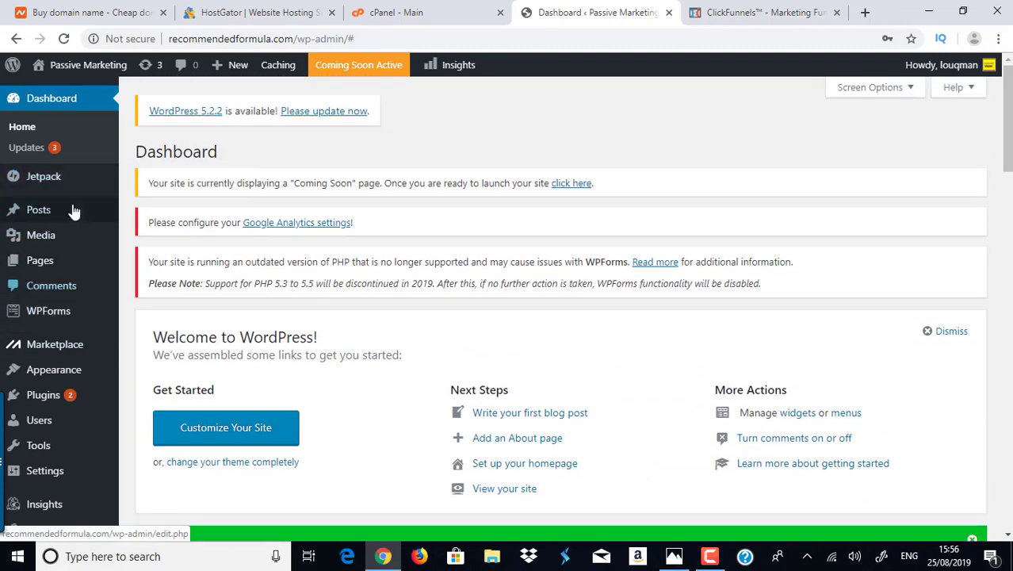
Step: Open the page for adding new plugins and dismiss its OptinMonster email subscriber notice
{"action": "mouse_move", "coordinate": [59, 272]}
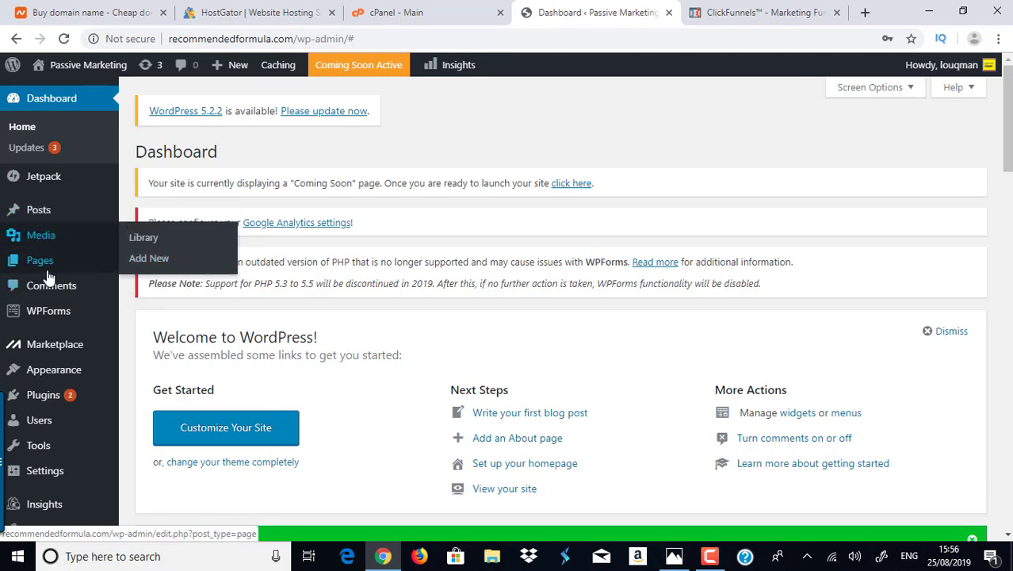
{"action": "mouse_move", "coordinate": [41, 214]}
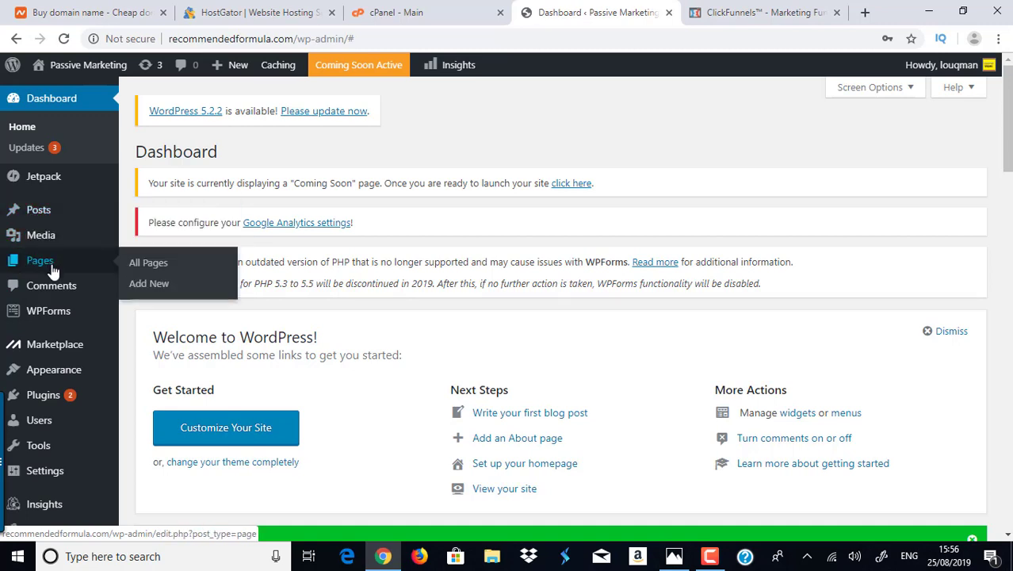
{"action": "mouse_move", "coordinate": [70, 319]}
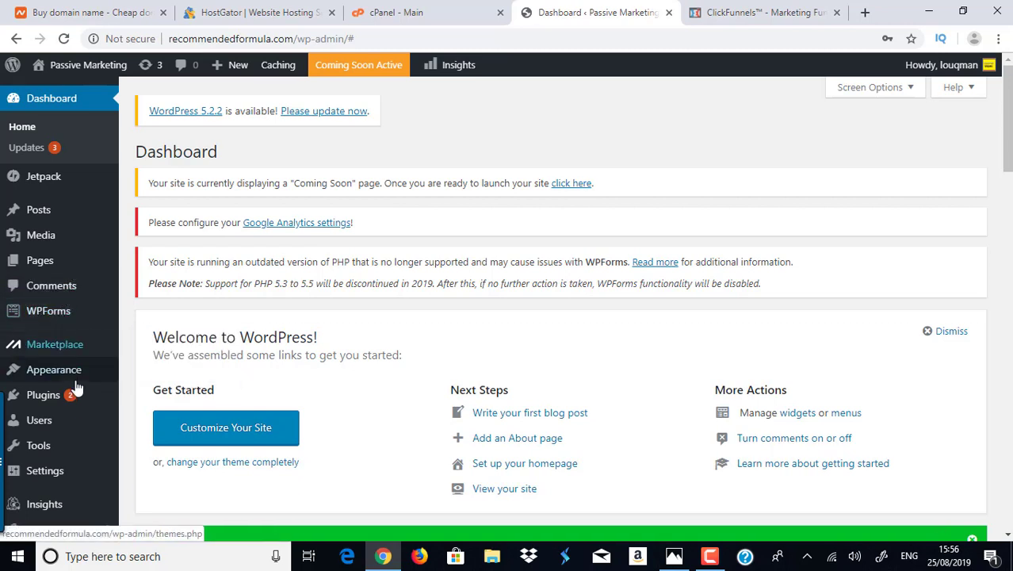
{"action": "mouse_move", "coordinate": [47, 403]}
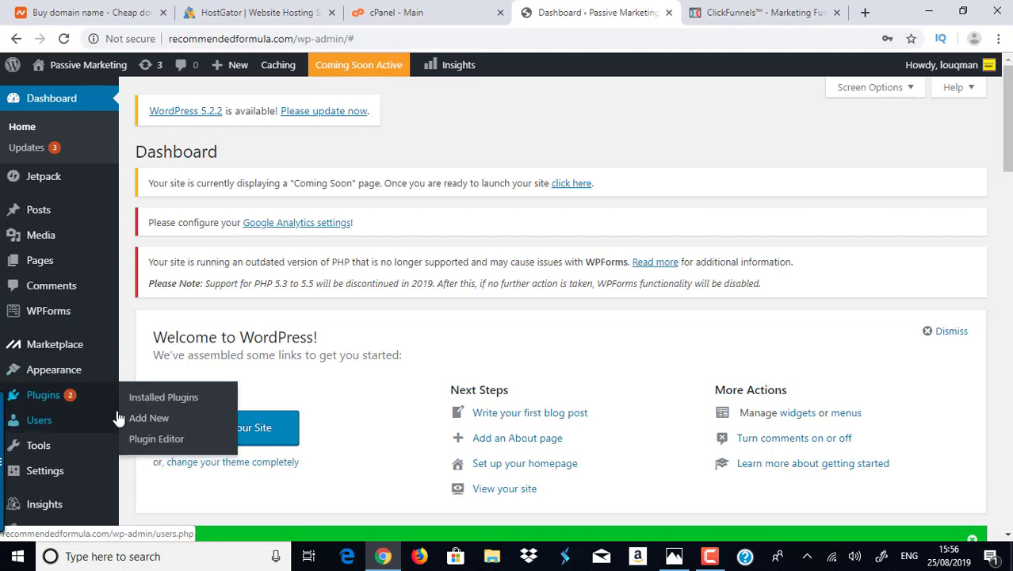
{"action": "left_click", "coordinate": [146, 418]}
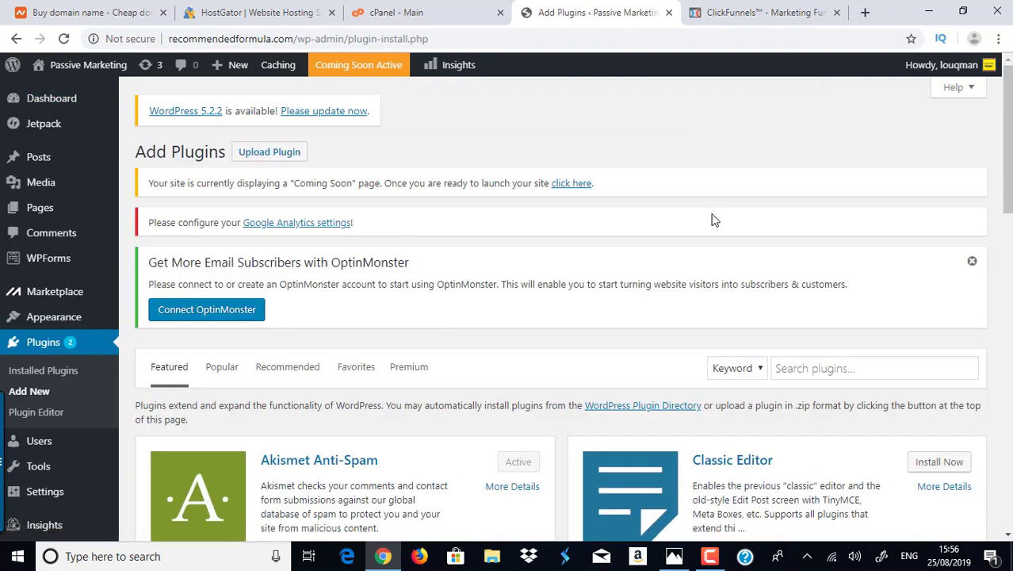
{"action": "left_click", "coordinate": [974, 262]}
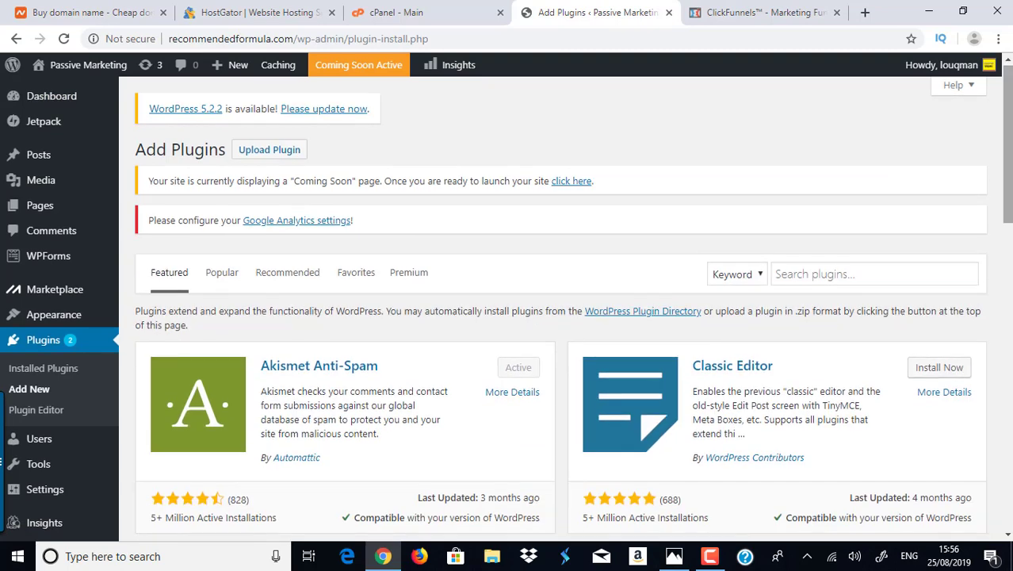
{"action": "left_click", "coordinate": [834, 278]}
{"action": "right_click", "coordinate": [834, 278]}
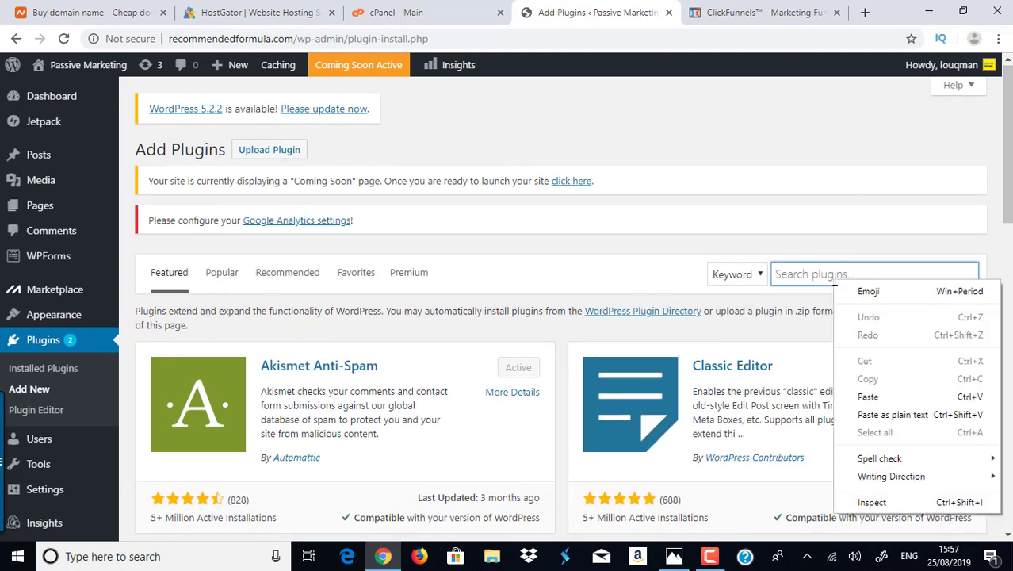
{"action": "key", "text": "Escape"}
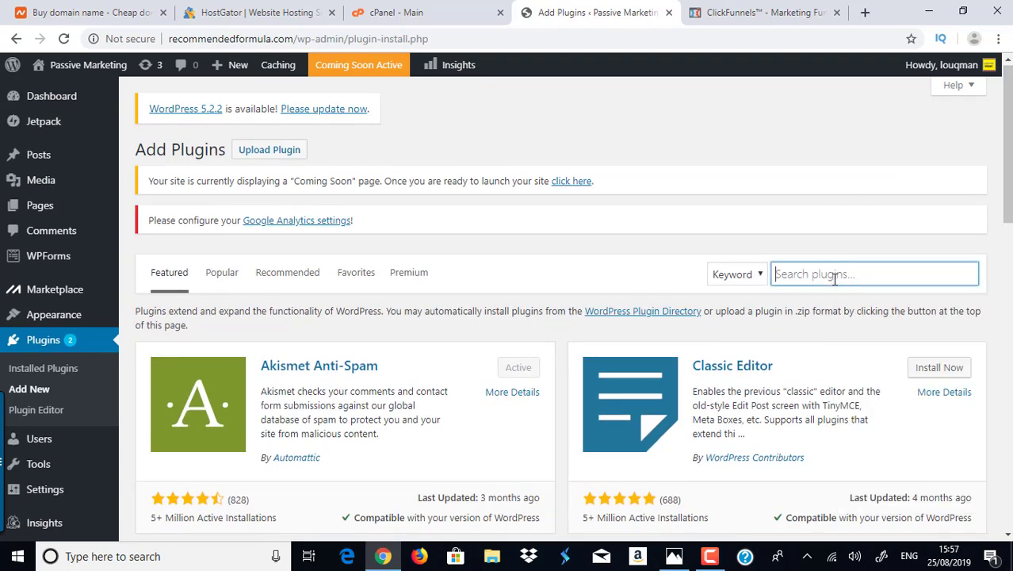
{"action": "type", "text": "ne"}
{"action": "key", "text": "ctrl+shift+i"}
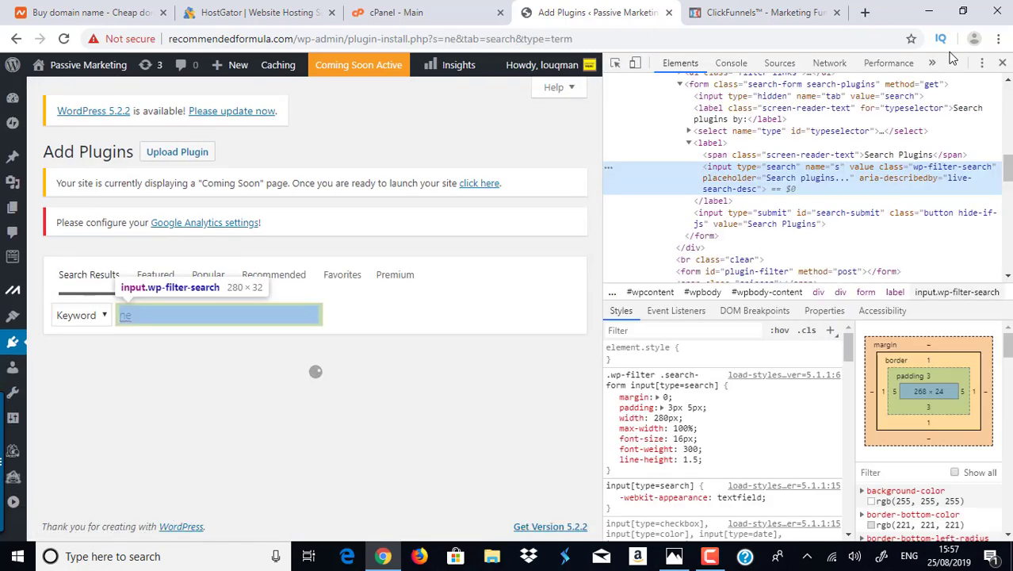
{"action": "left_click", "coordinate": [1004, 67]}
Step: Search the plugin directory for "clickfunnels" and install the ClickFunnels plugin by Etison, LLC
{"action": "left_click_drag", "start_coordinate": [836, 273], "coordinate": [674, 276]}
{"action": "type", "text": "clickfunnels"}
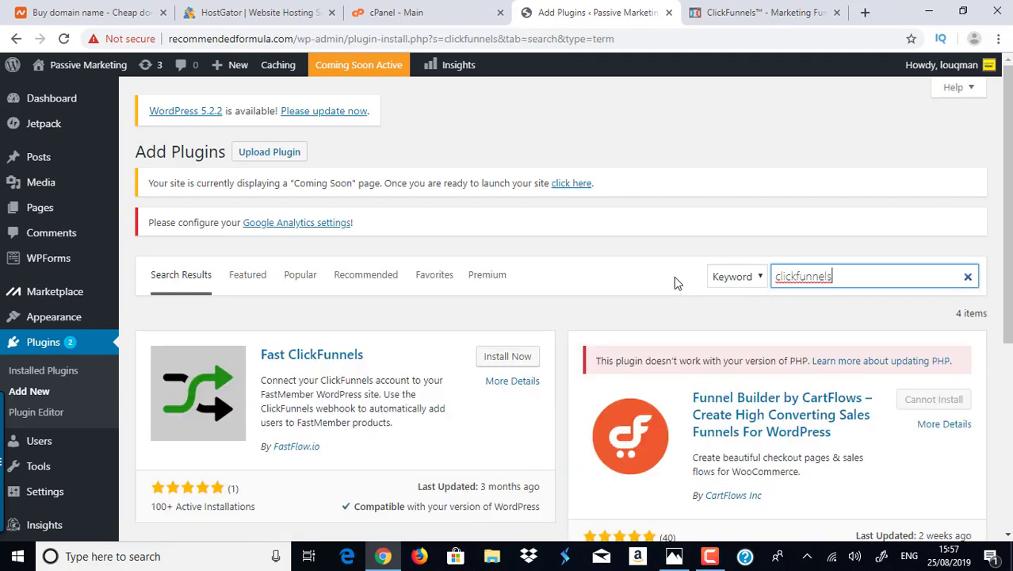
{"action": "scroll", "coordinate": [1007, 238], "scroll_direction": "down", "scroll_amount": 4}
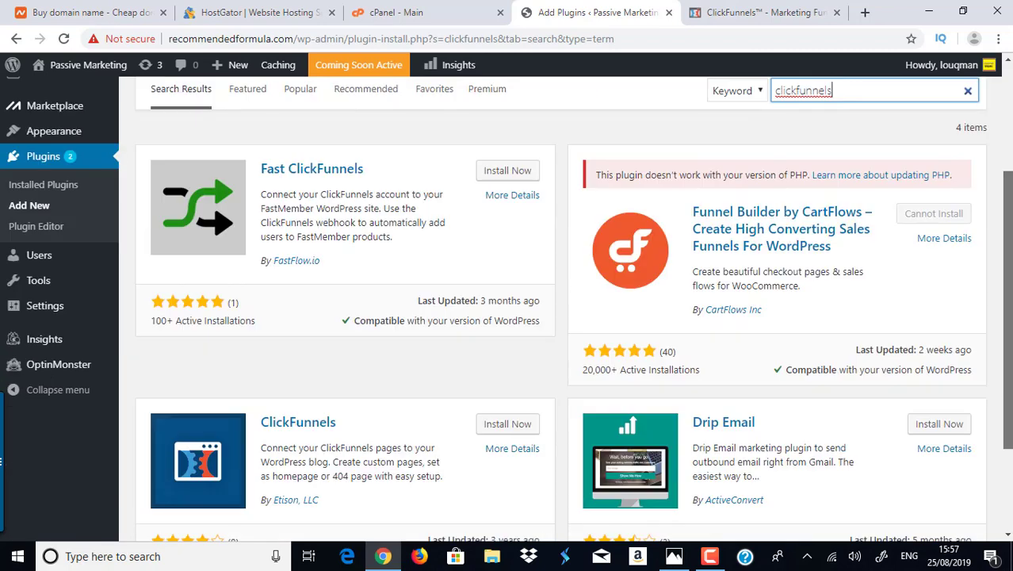
{"action": "scroll", "coordinate": [1008, 259], "scroll_direction": "up", "scroll_amount": 3}
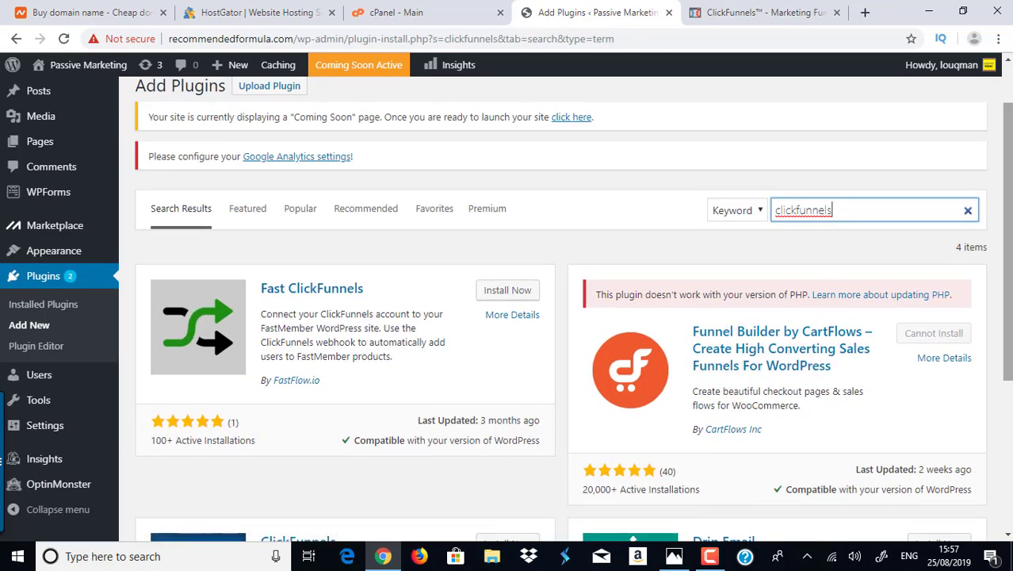
{"action": "scroll", "coordinate": [508, 360], "scroll_direction": "down", "scroll_amount": 3}
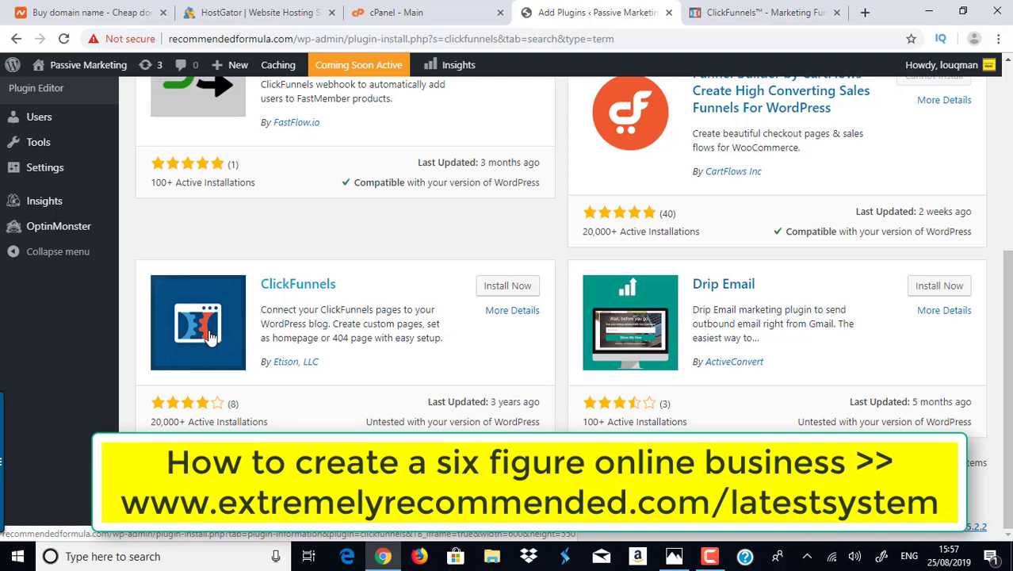
{"action": "left_click", "coordinate": [515, 288]}
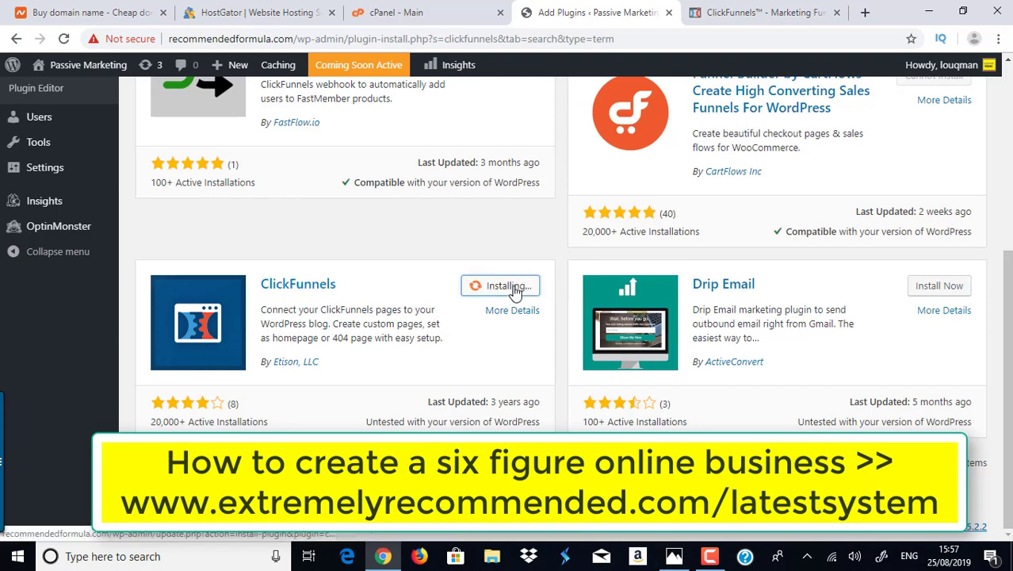
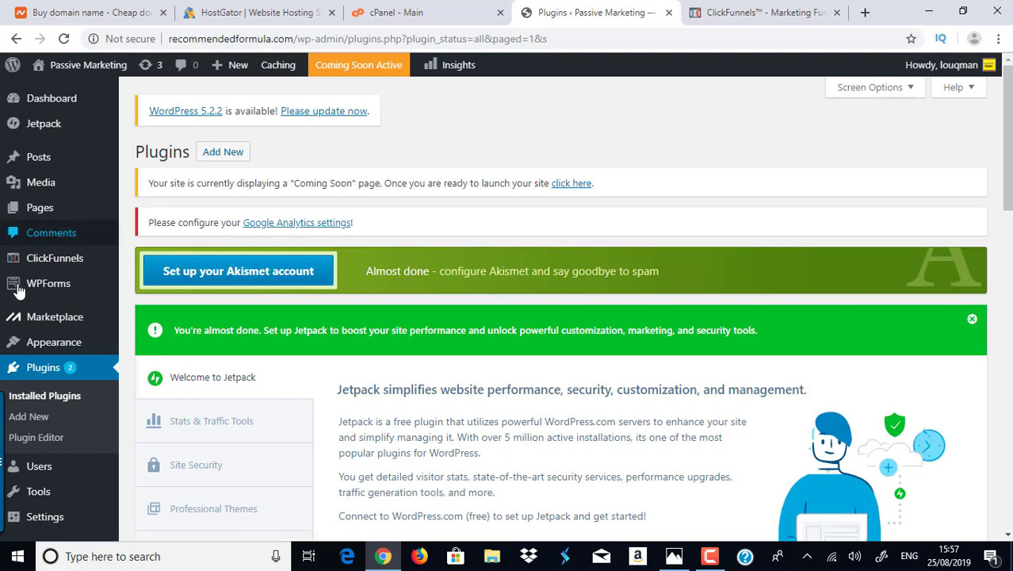
Step: Open the ClickFunnels plugin's settings and bring up the API Connection fields for account email and authentication token
{"action": "mouse_move", "coordinate": [44, 260]}
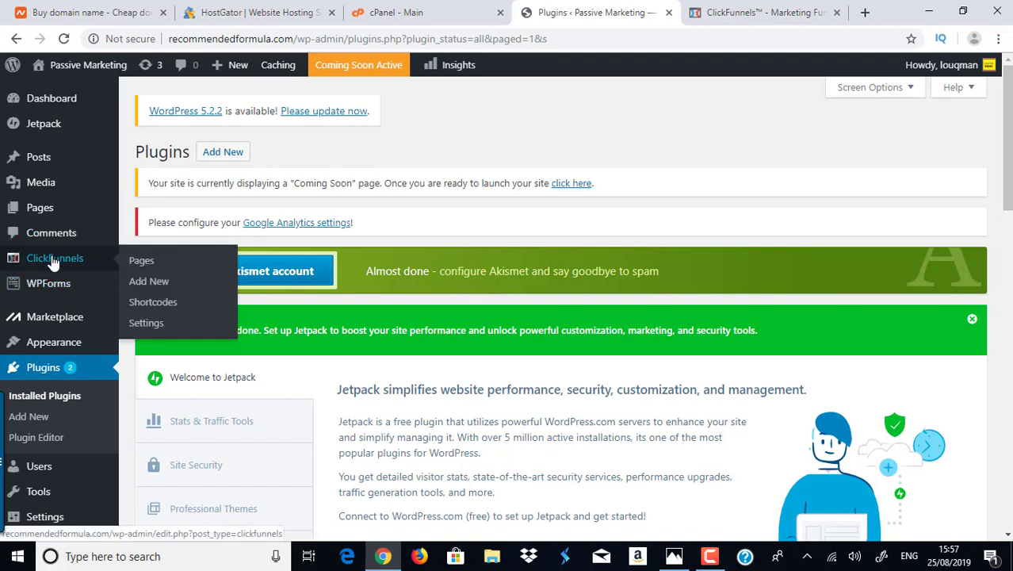
{"action": "left_click", "coordinate": [149, 324]}
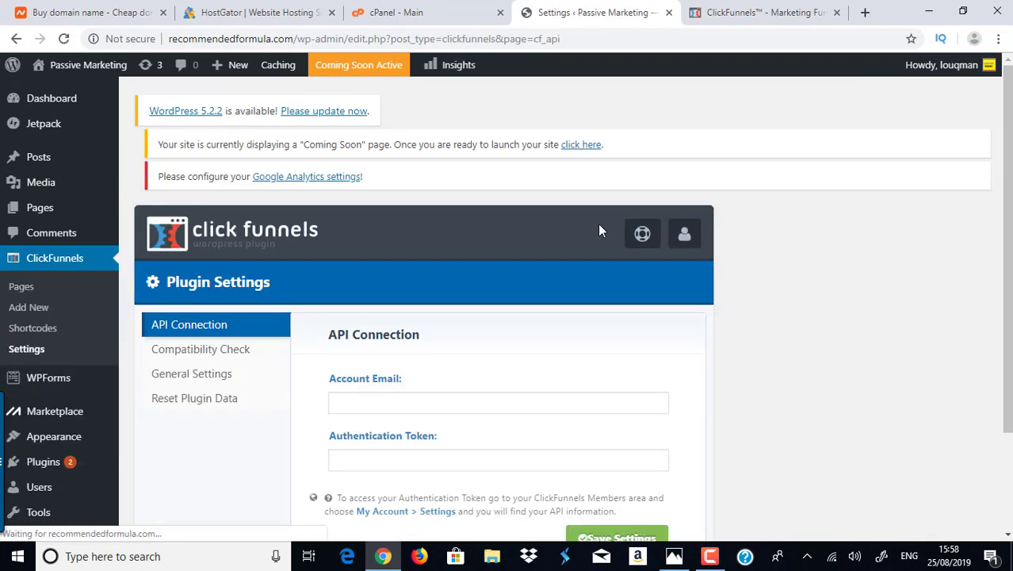
{"action": "scroll", "coordinate": [452, 276], "scroll_direction": "down", "scroll_amount": 2}
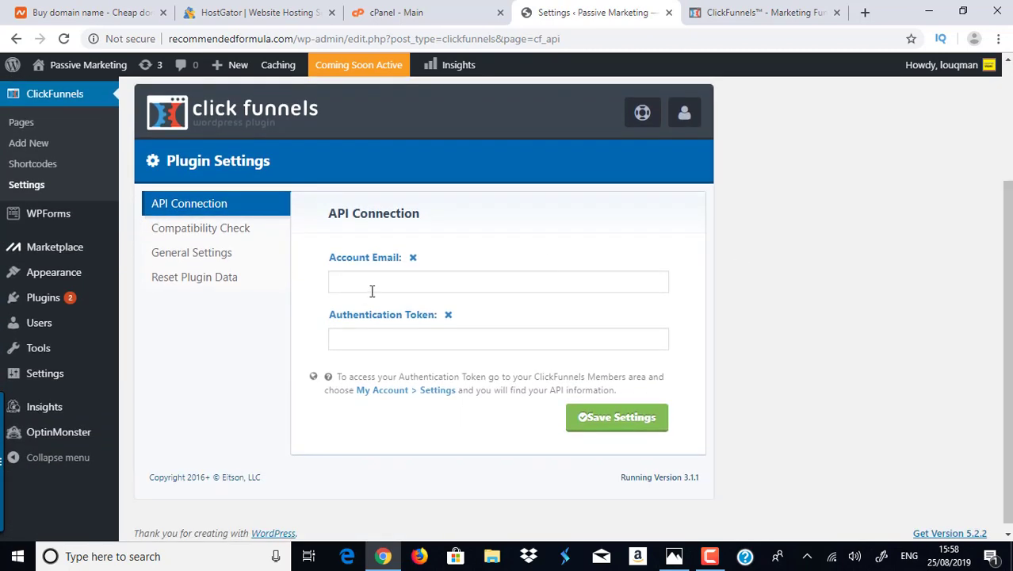
{"action": "scroll", "coordinate": [369, 292], "scroll_direction": "down", "scroll_amount": 1}
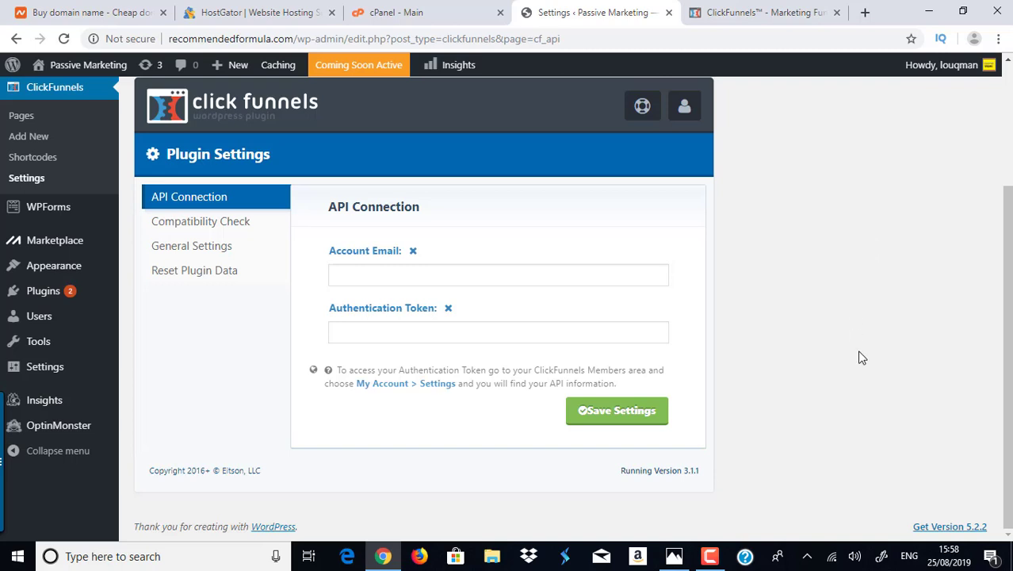
Step: Switch to the ClickFunnels account, locate the Wordpress API section in Account Settings, and return to the WordPress plugin settings
{"action": "left_click", "coordinate": [755, 12]}
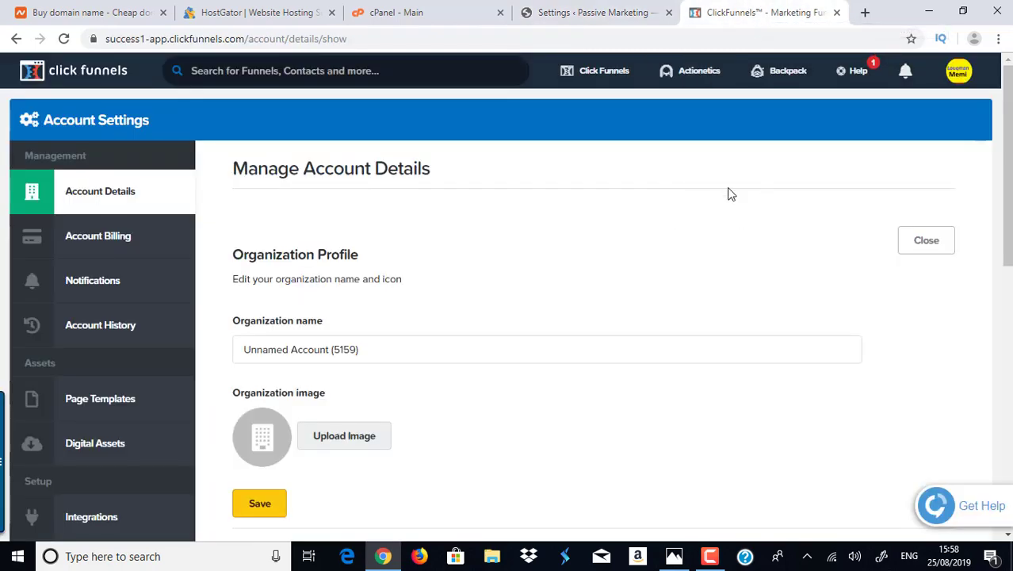
{"action": "mouse_move", "coordinate": [955, 79]}
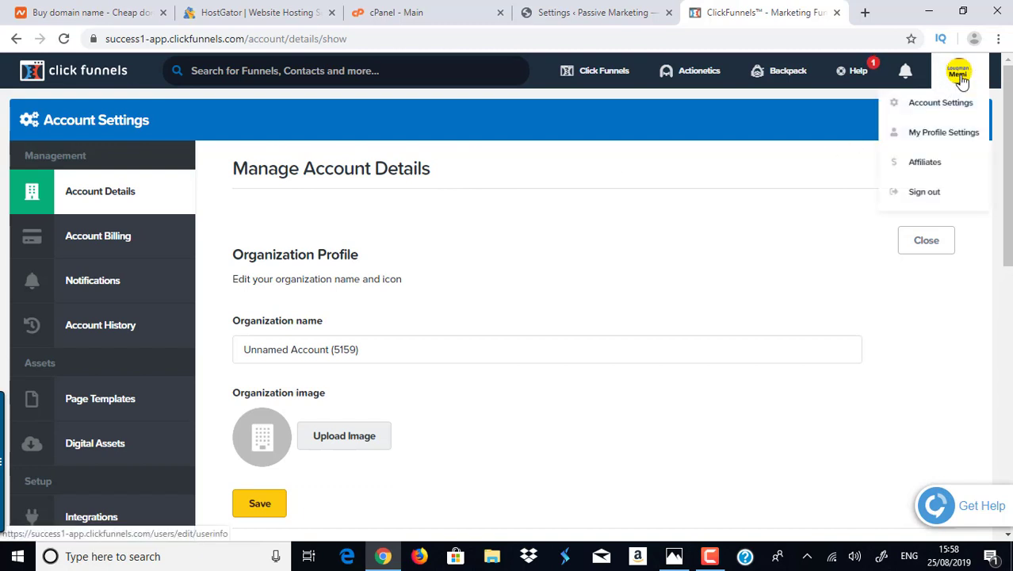
{"action": "left_click", "coordinate": [942, 104]}
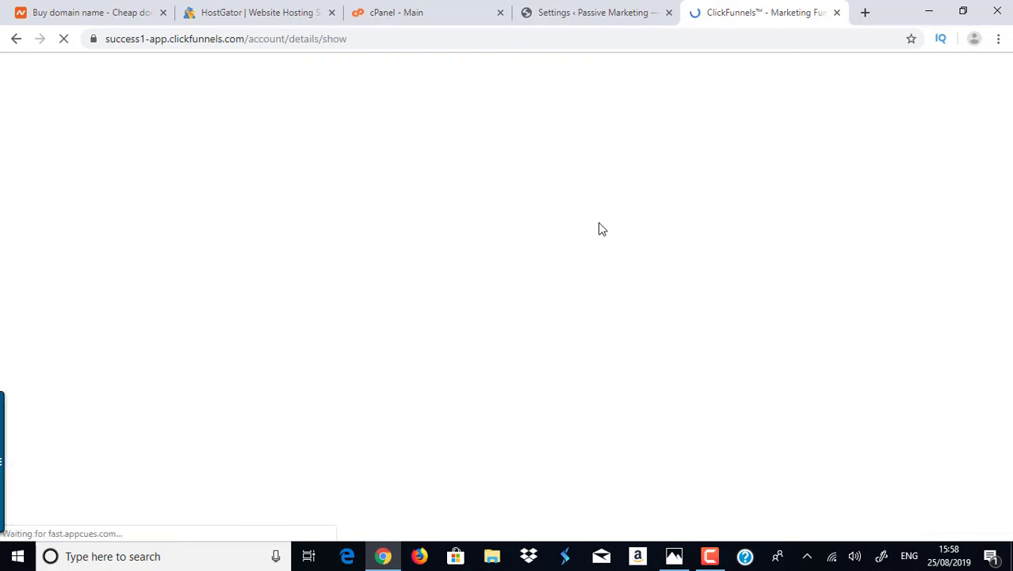
{"action": "scroll", "coordinate": [1007, 167], "scroll_direction": "down", "scroll_amount": 3}
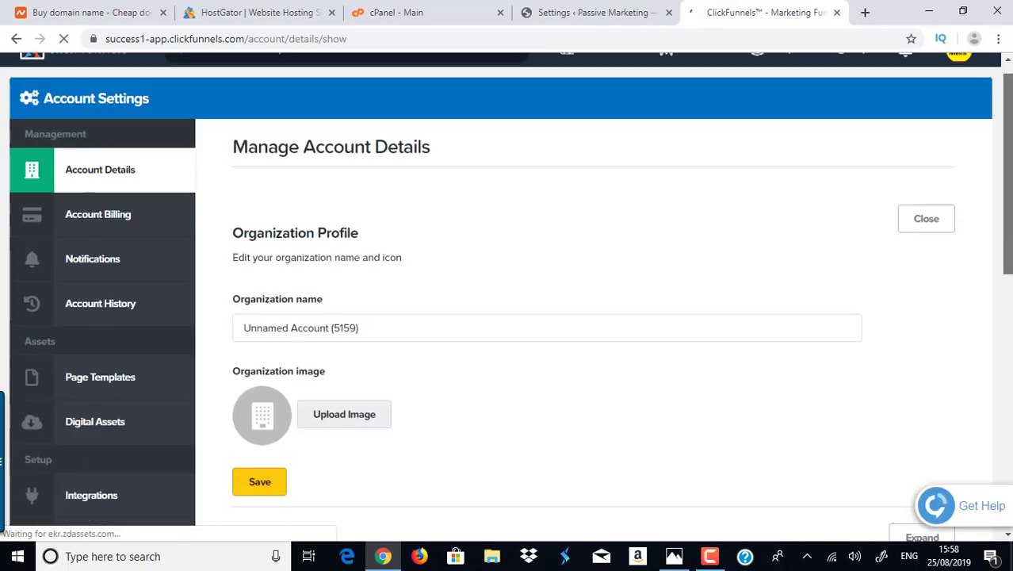
{"action": "scroll", "coordinate": [507, 317], "scroll_direction": "down", "scroll_amount": 3}
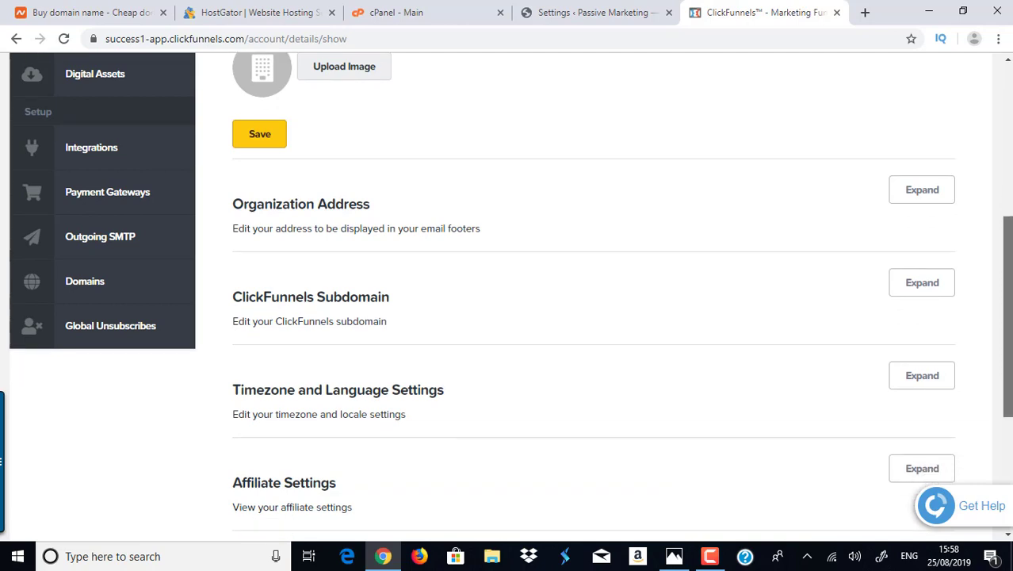
{"action": "scroll", "coordinate": [262, 311], "scroll_direction": "down", "scroll_amount": 3}
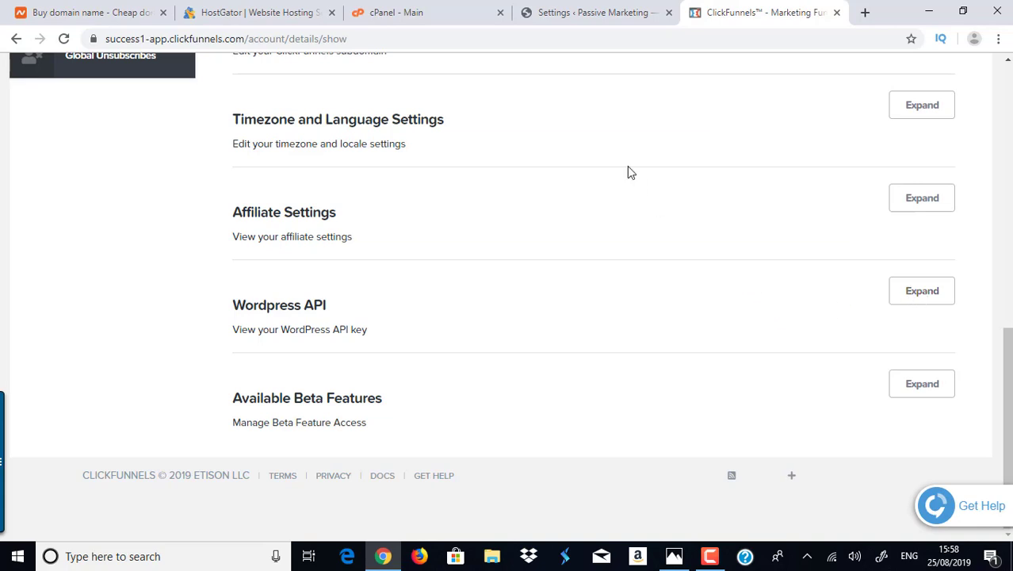
{"action": "left_click", "coordinate": [588, 12]}
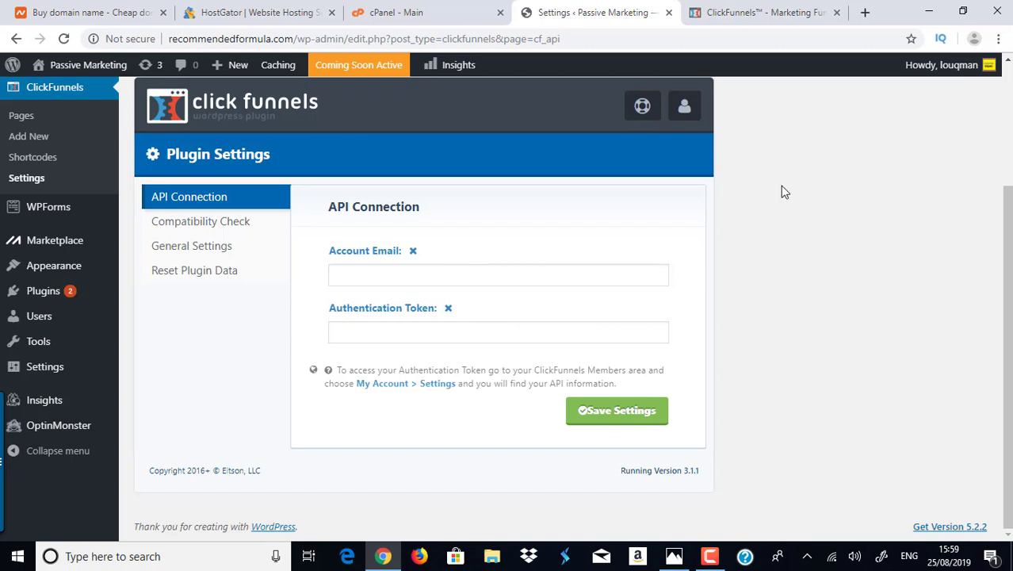
{"action": "left_click", "coordinate": [711, 556]}
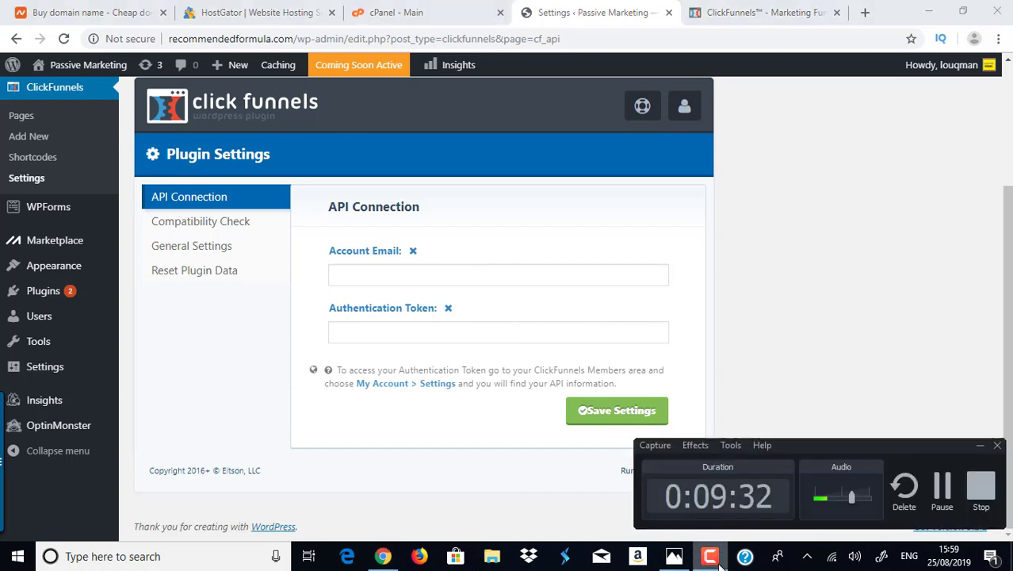
{"action": "left_click", "coordinate": [943, 492]}
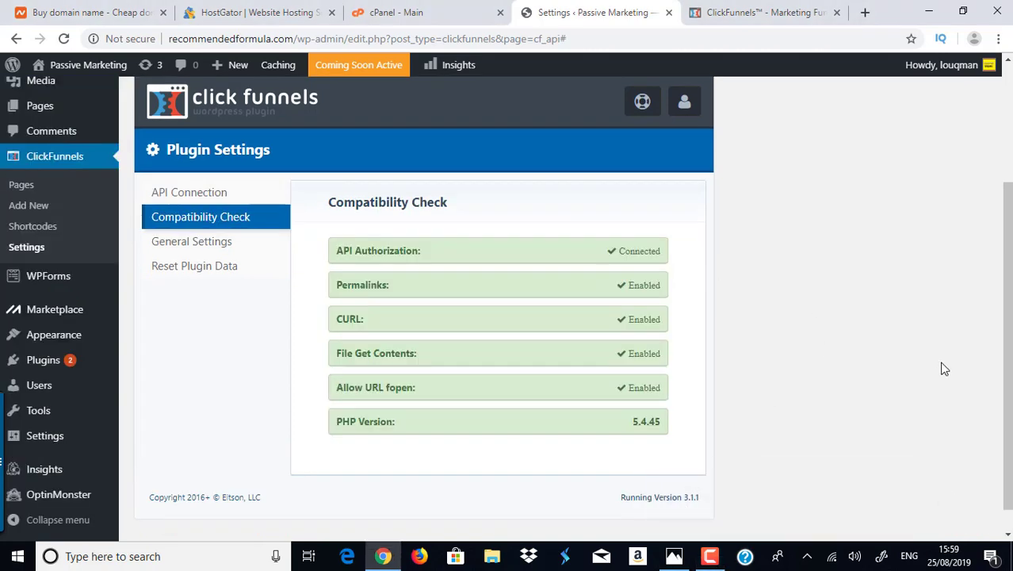
{"action": "left_click", "coordinate": [711, 555]}
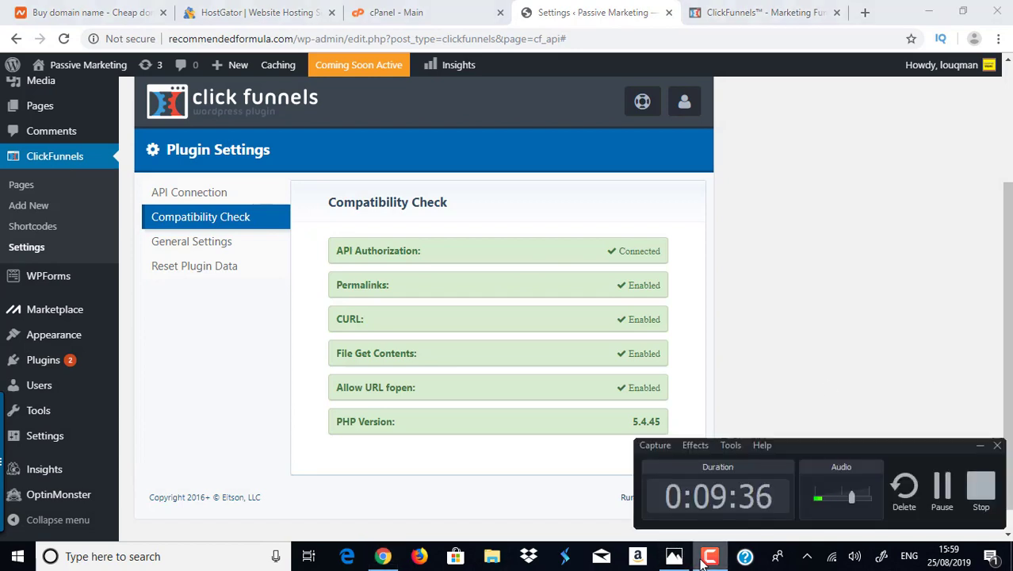
Step: Review the Compatibility Check results in the ClickFunnels plugin settings
{"action": "left_click", "coordinate": [906, 280]}
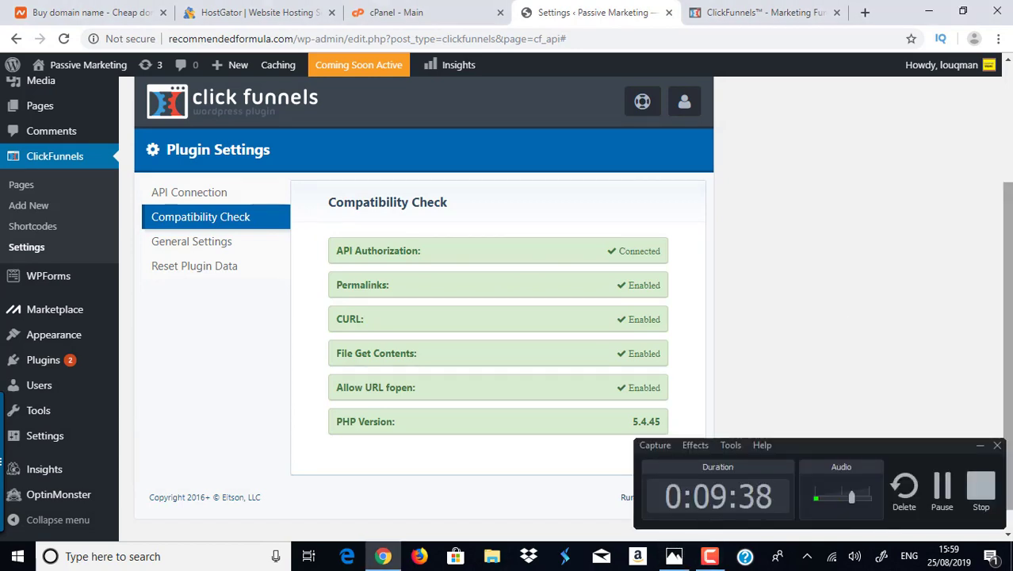
{"action": "scroll", "coordinate": [555, 317], "scroll_direction": "up", "scroll_amount": 2}
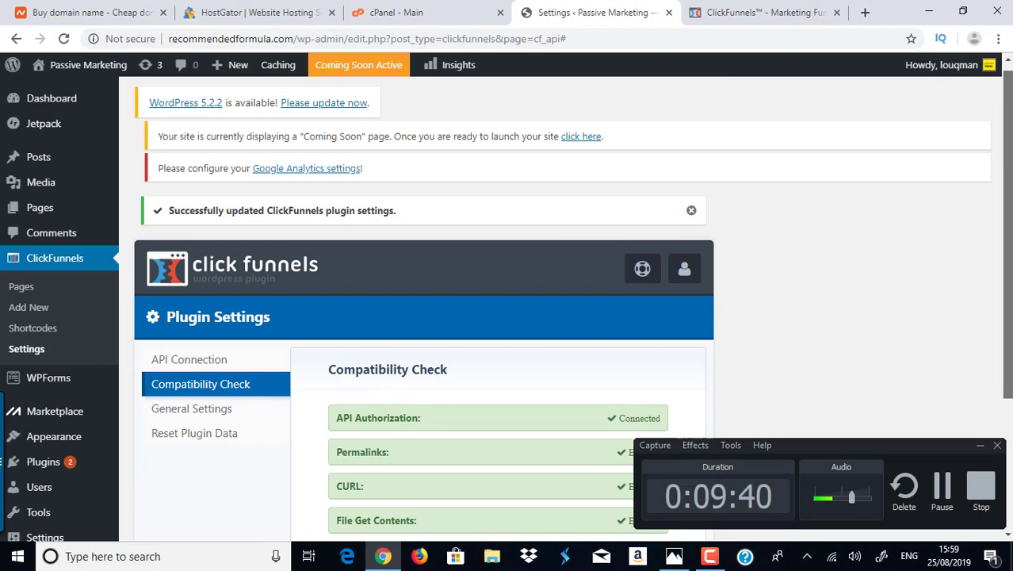
{"action": "scroll", "coordinate": [555, 317], "scroll_direction": "down", "scroll_amount": 1}
{"action": "scroll", "coordinate": [210, 193], "scroll_direction": "up", "scroll_amount": 3}
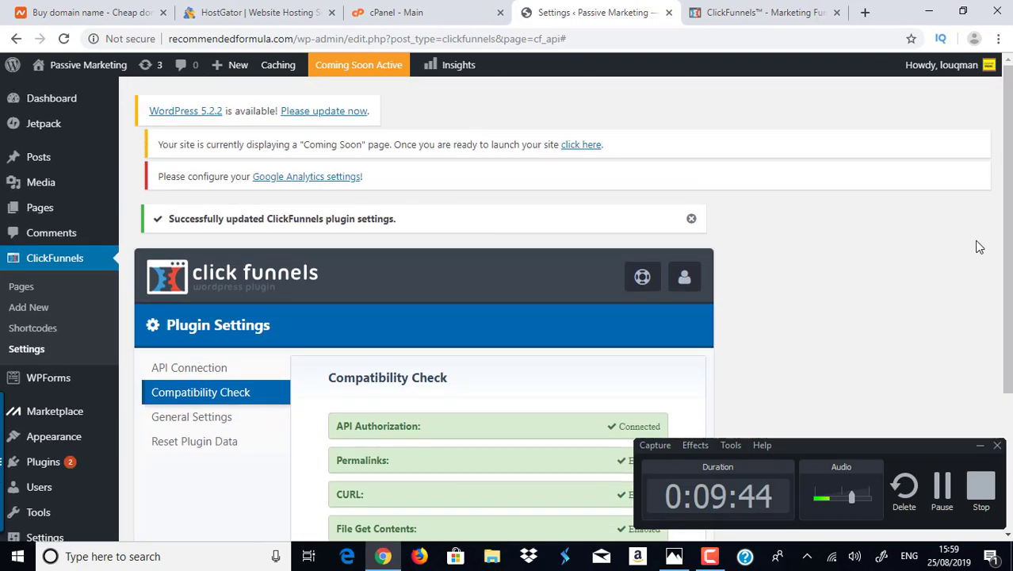
{"action": "scroll", "coordinate": [1006, 238], "scroll_direction": "down", "scroll_amount": 2}
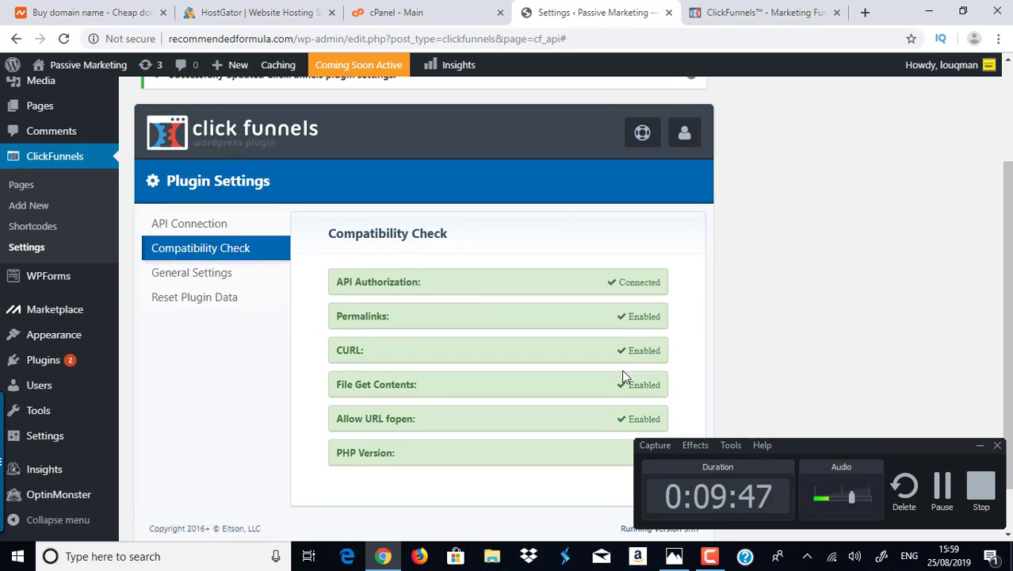
Step: Open the ClickFunnels plugin's General Settings and save them with the Download & Display method and the funnel favicon
{"action": "left_click", "coordinate": [223, 281]}
{"action": "scroll", "coordinate": [223, 281], "scroll_direction": "down", "scroll_amount": 2}
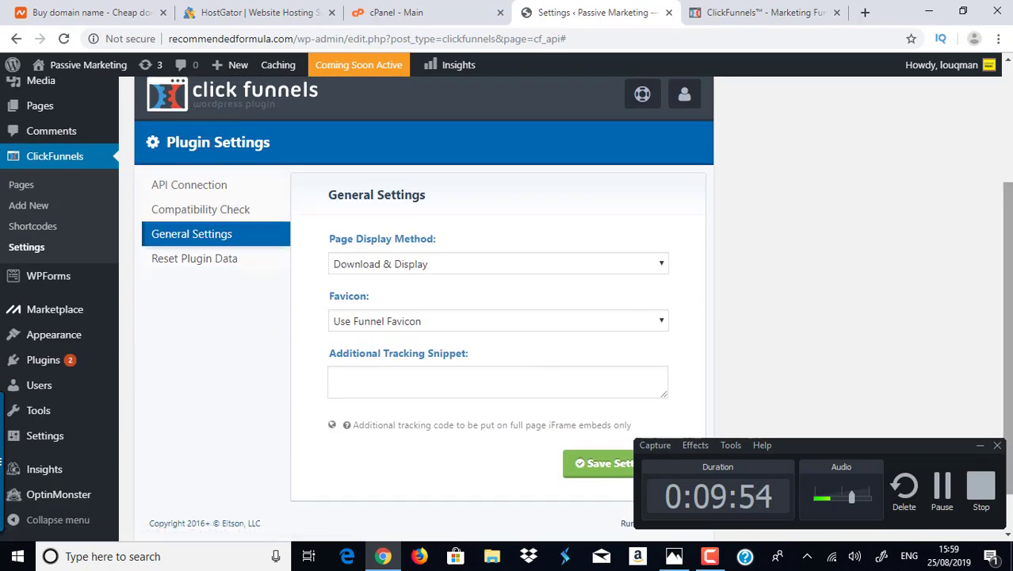
{"action": "left_click", "coordinate": [599, 463]}
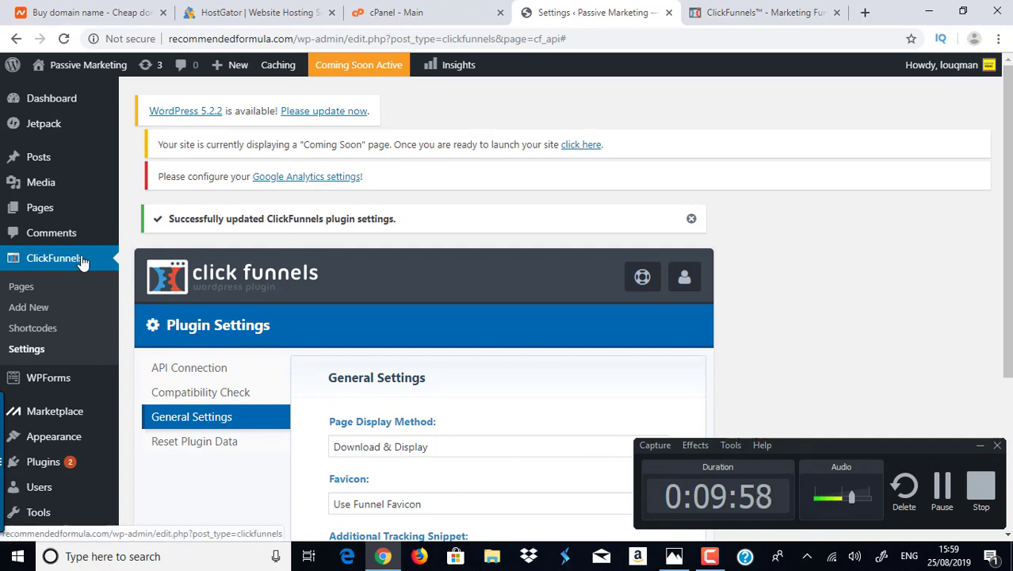
Step: Start a new ClickFunnels page in WordPress, and in the ClickFunnels account open the OFA funnel and highlight its Optin step URL
{"action": "left_click", "coordinate": [39, 315]}
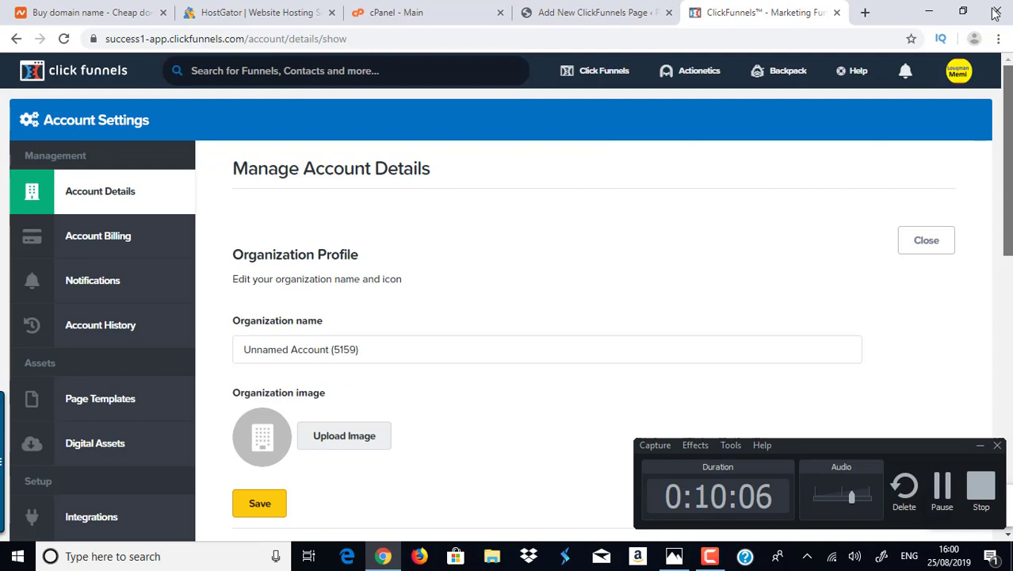
{"action": "mouse_move", "coordinate": [594, 74]}
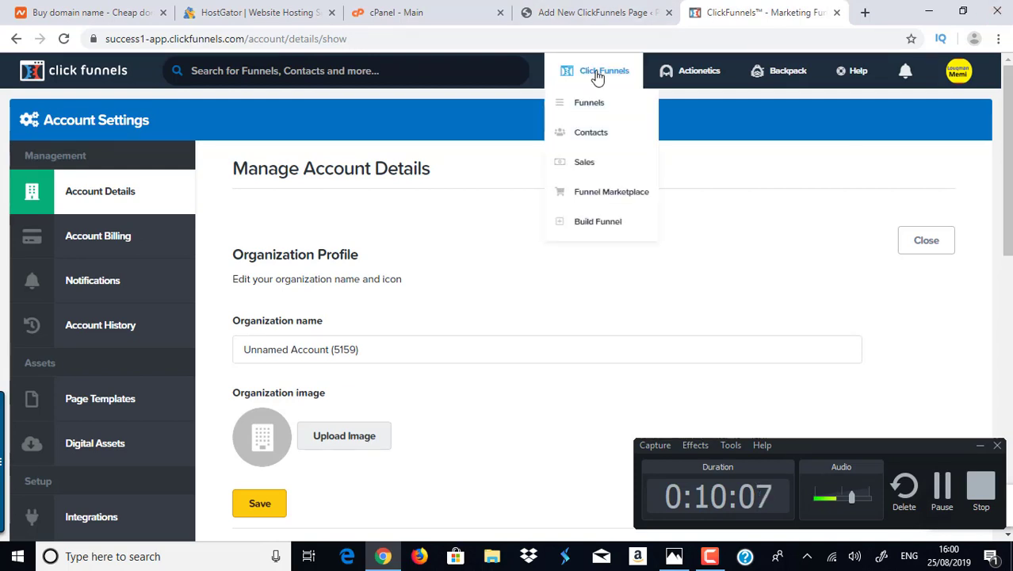
{"action": "left_click", "coordinate": [599, 113]}
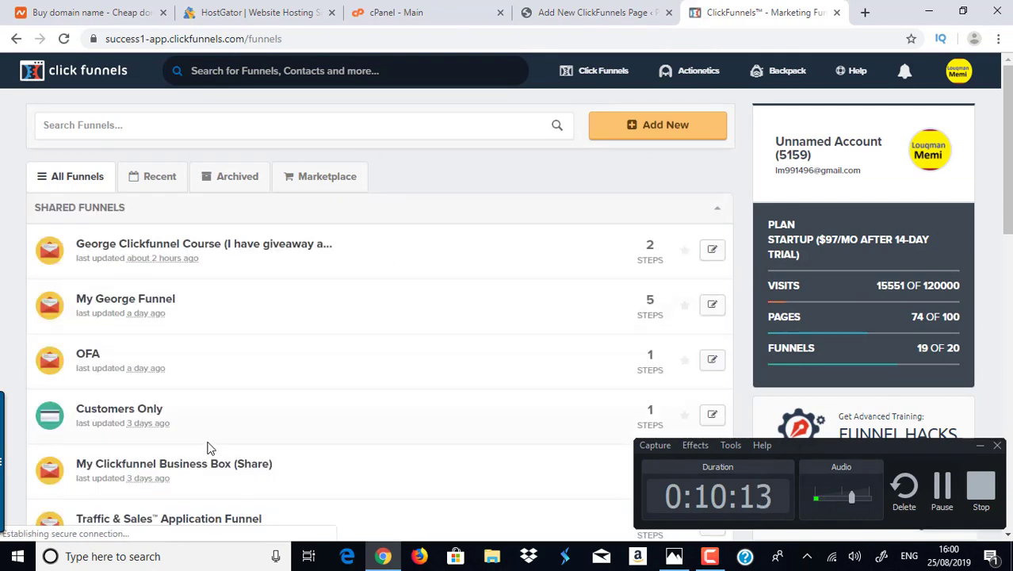
{"action": "left_click", "coordinate": [84, 355]}
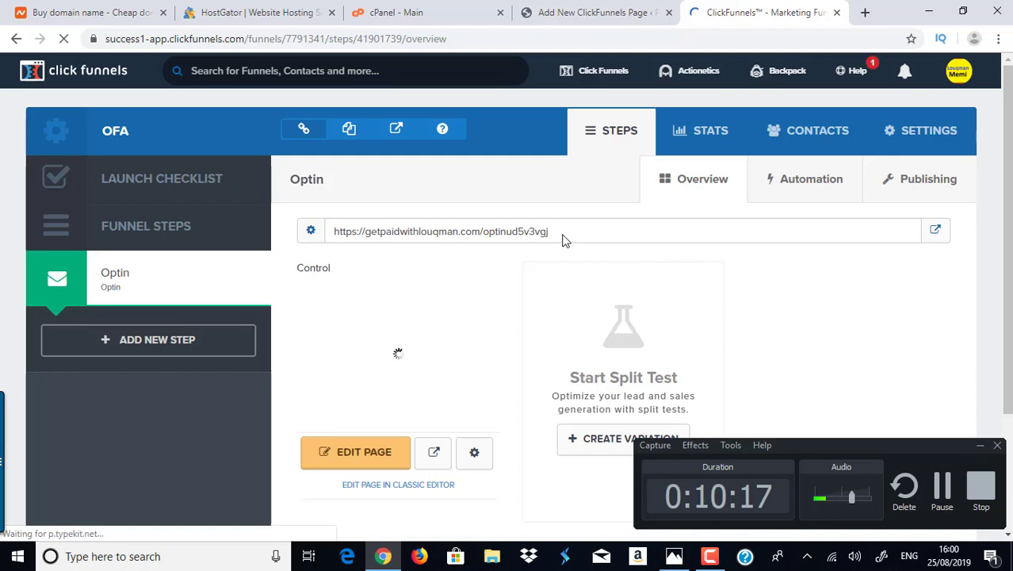
{"action": "left_click_drag", "start_coordinate": [559, 233], "coordinate": [331, 231]}
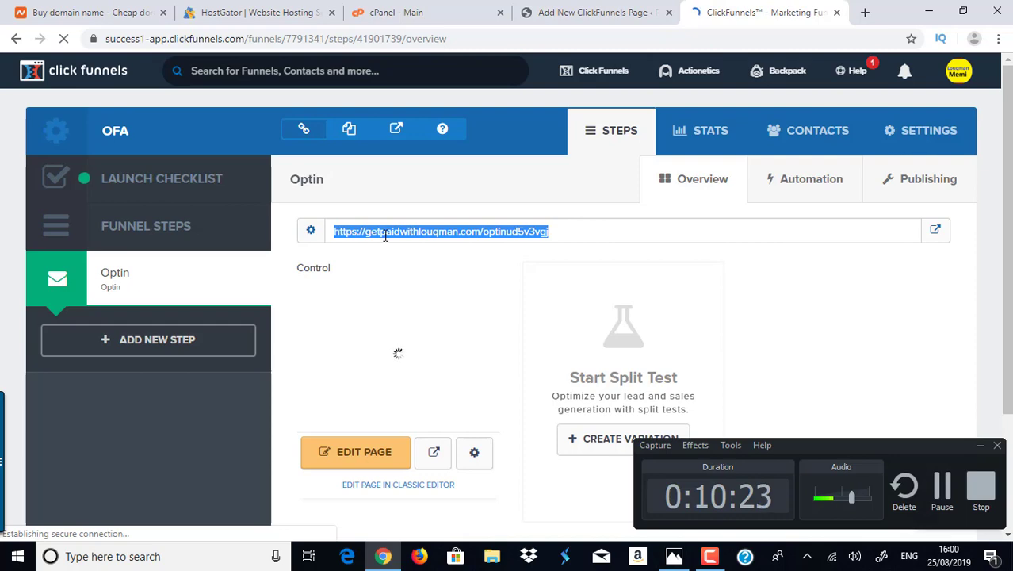
Step: Return to the new ClickFunnels page in WordPress and choose the OFA funnel with its Optin step
{"action": "left_click", "coordinate": [588, 10]}
{"action": "scroll", "coordinate": [587, 254], "scroll_direction": "down", "scroll_amount": 3}
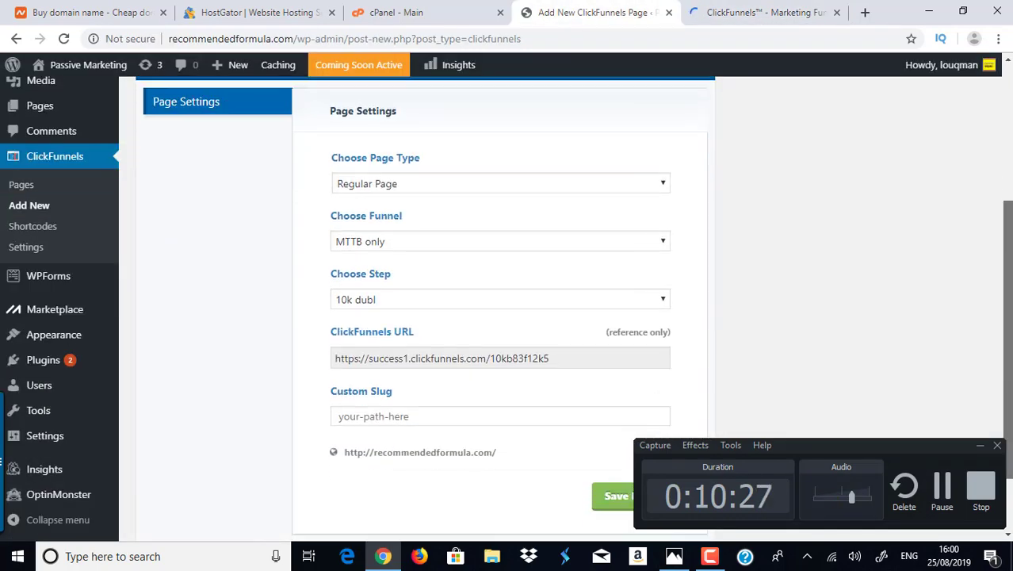
{"action": "left_click", "coordinate": [662, 248]}
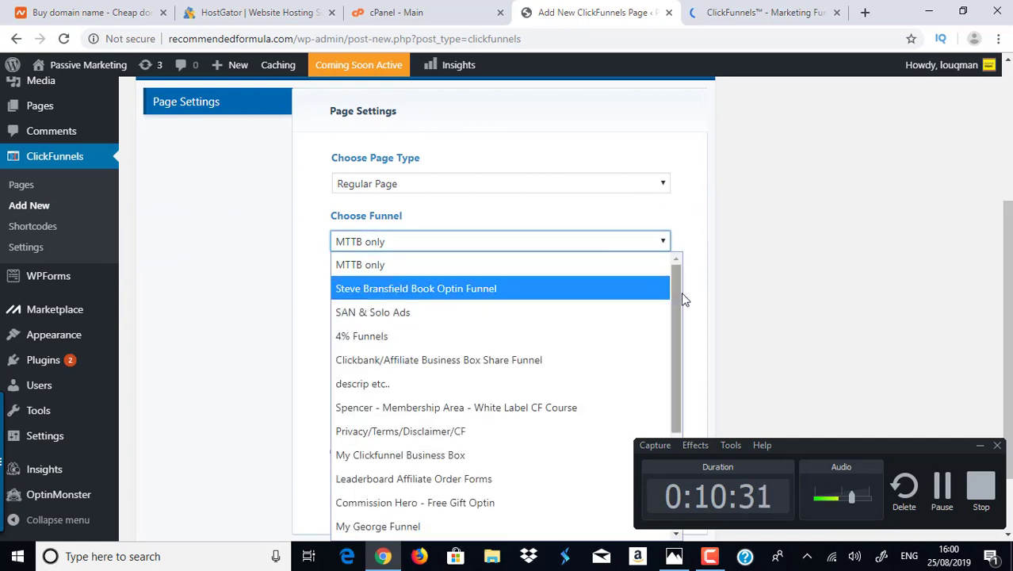
{"action": "left_click_drag", "start_coordinate": [680, 301], "coordinate": [704, 421]}
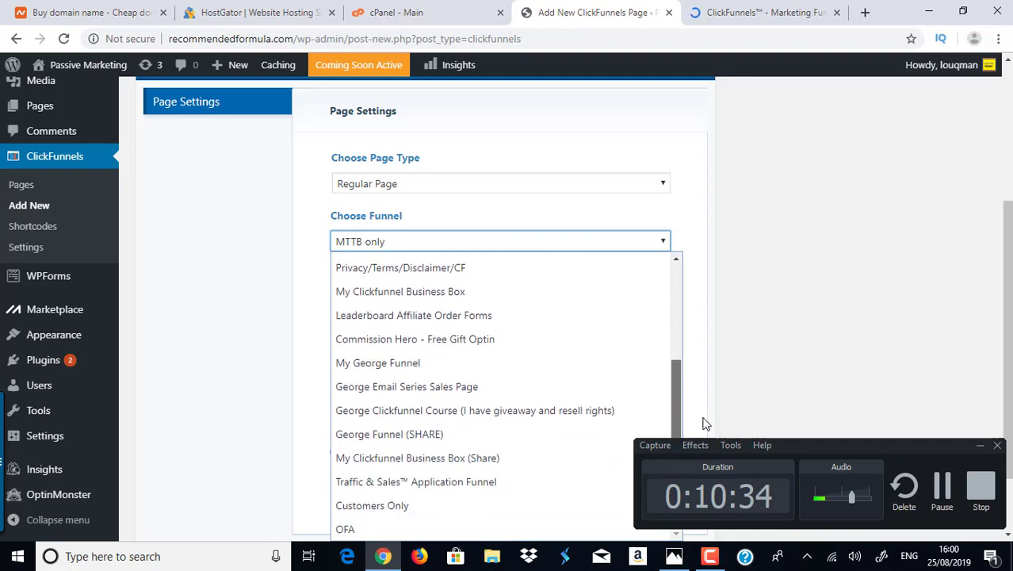
{"action": "left_click", "coordinate": [354, 530]}
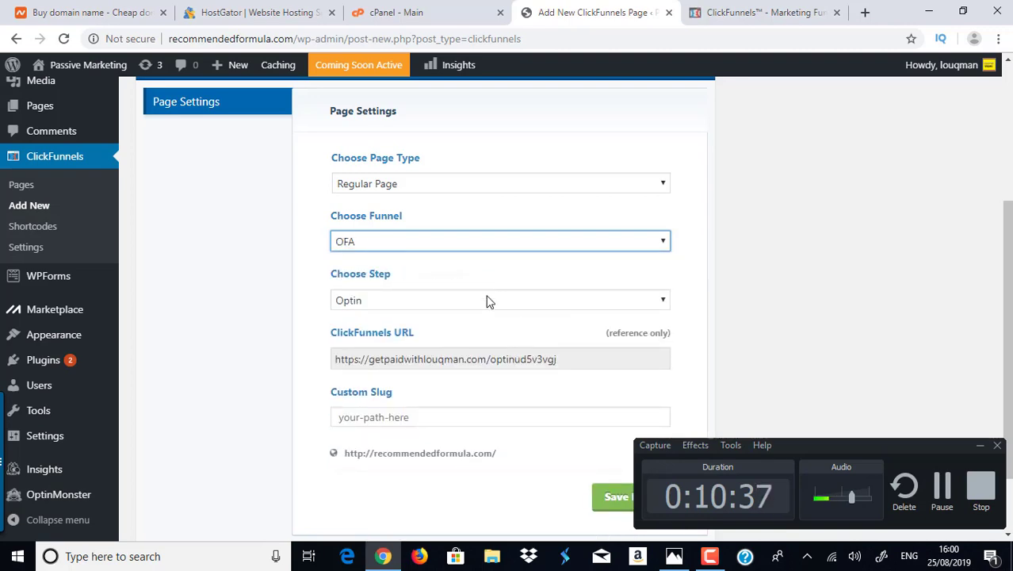
{"action": "left_click", "coordinate": [366, 301]}
{"action": "left_click", "coordinate": [366, 301]}
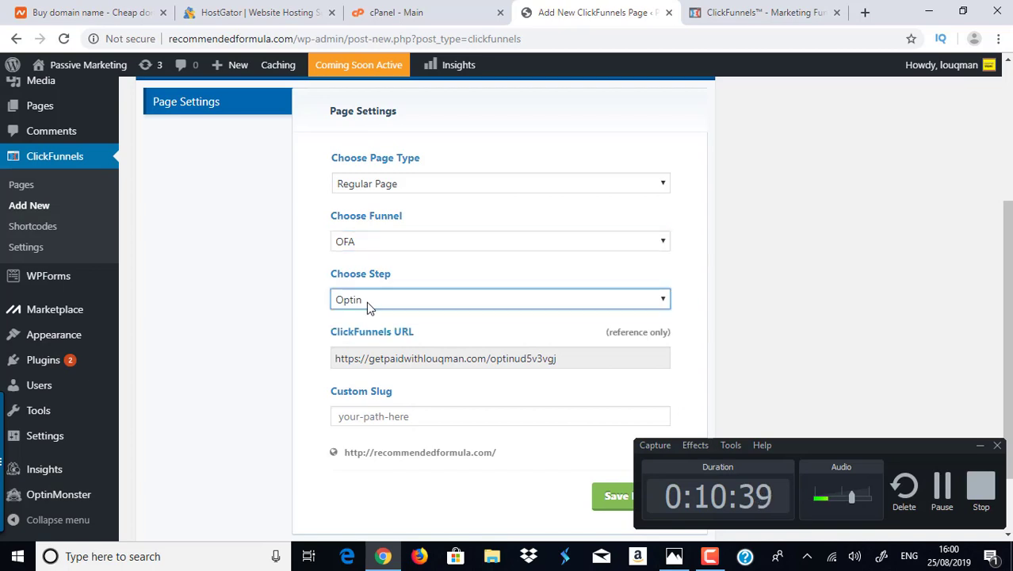
Step: Set the page's custom slug to "ofa" and save the page
{"action": "scroll", "coordinate": [412, 333], "scroll_direction": "down", "scroll_amount": 2}
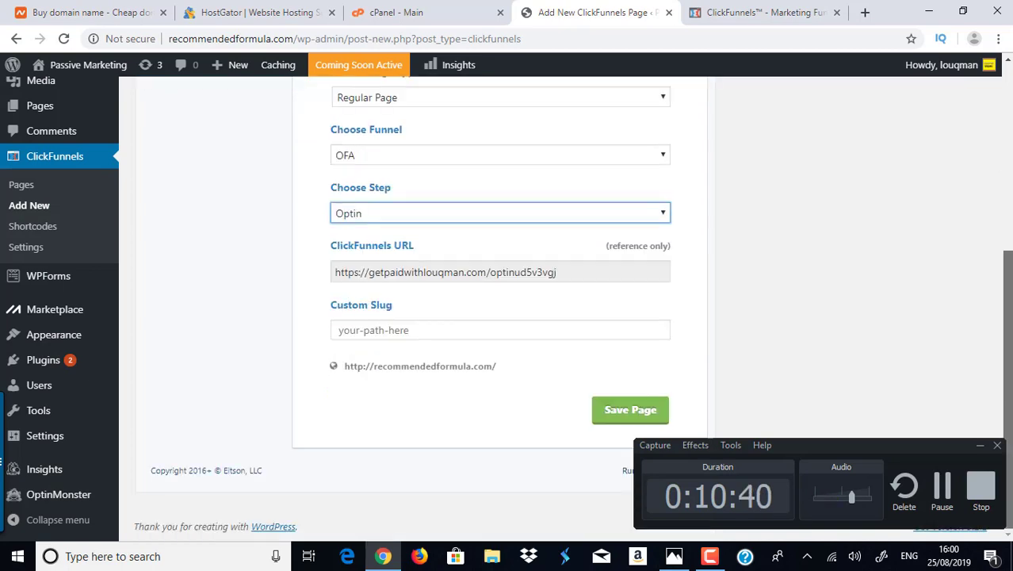
{"action": "left_click", "coordinate": [473, 332]}
{"action": "type", "text": "ofa"}
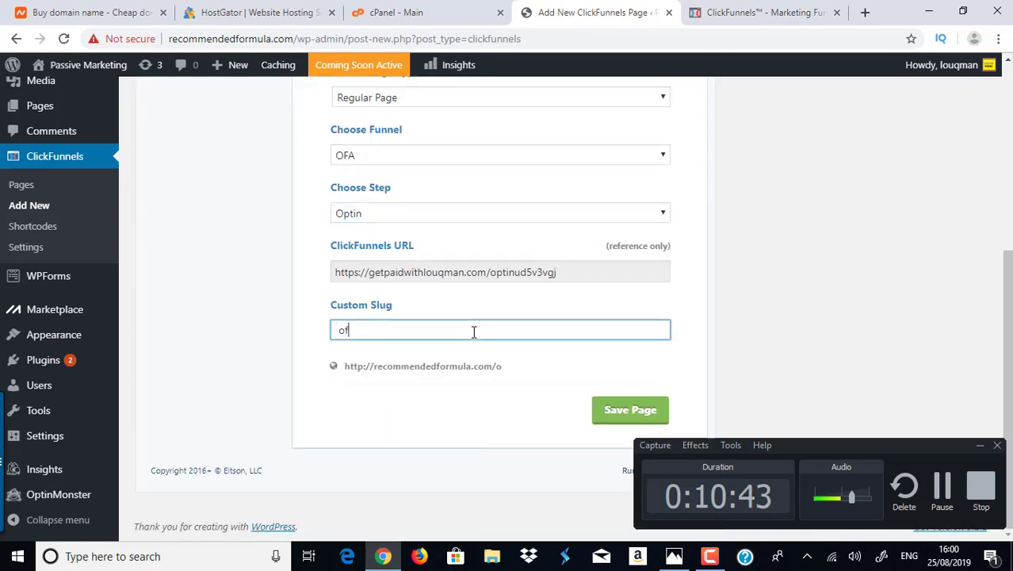
{"action": "left_click", "coordinate": [617, 412]}
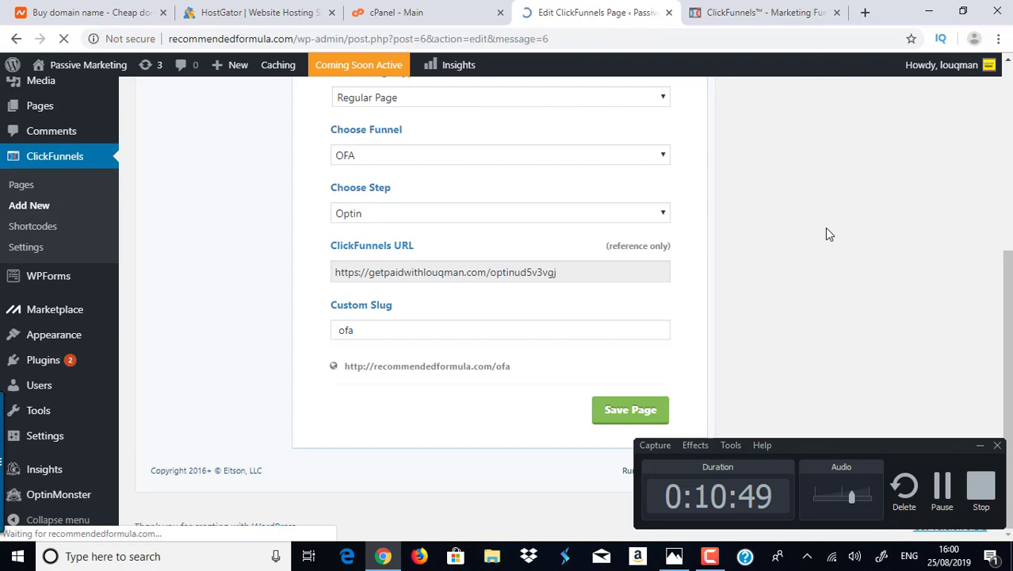
Step: Preview the saved OFA page and compare its address with the Optin step's original URL in the ClickFunnels account
{"action": "scroll", "coordinate": [555, 230], "scroll_direction": "down", "scroll_amount": 2}
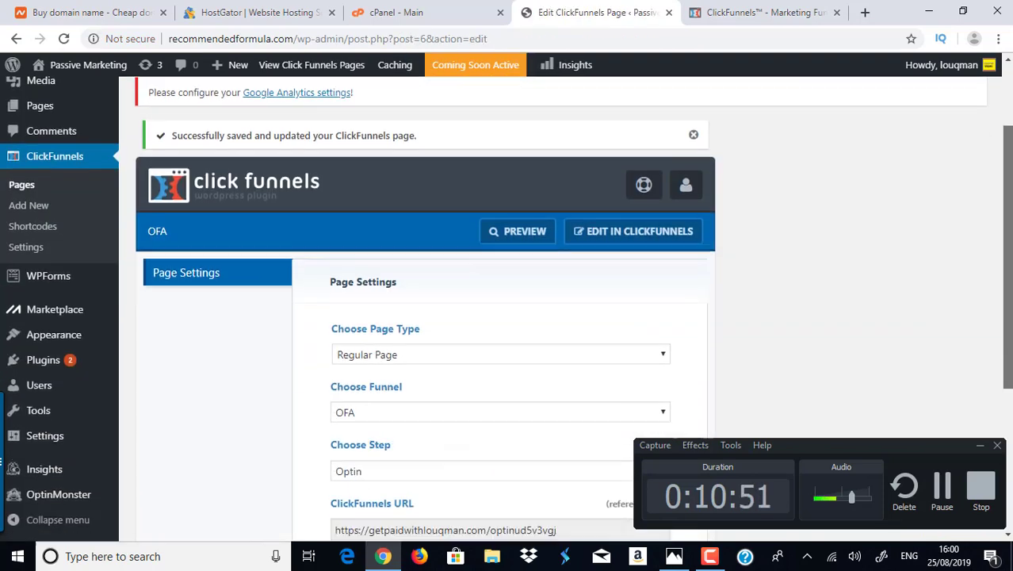
{"action": "left_click", "coordinate": [523, 197]}
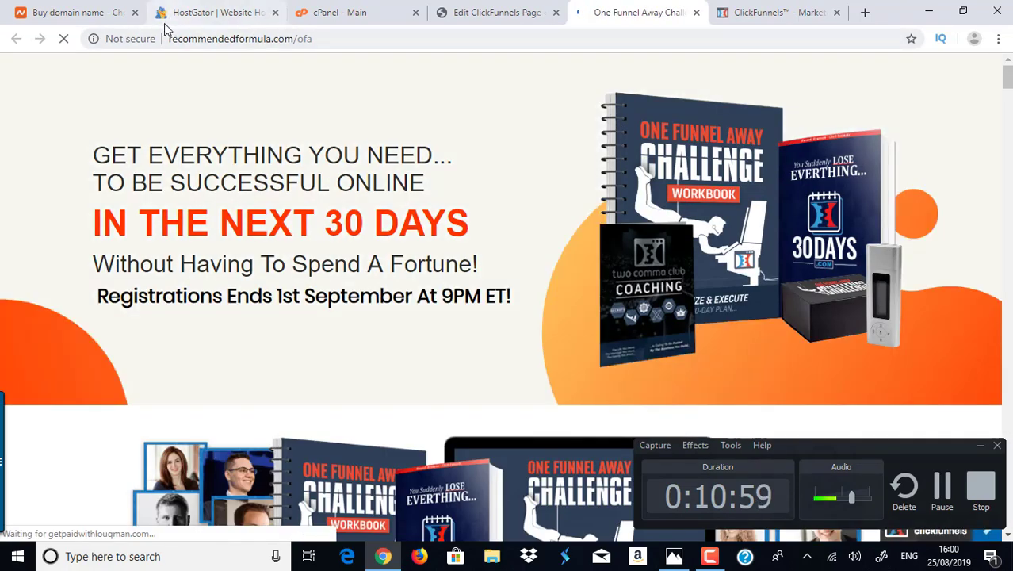
{"action": "left_click", "coordinate": [305, 38]}
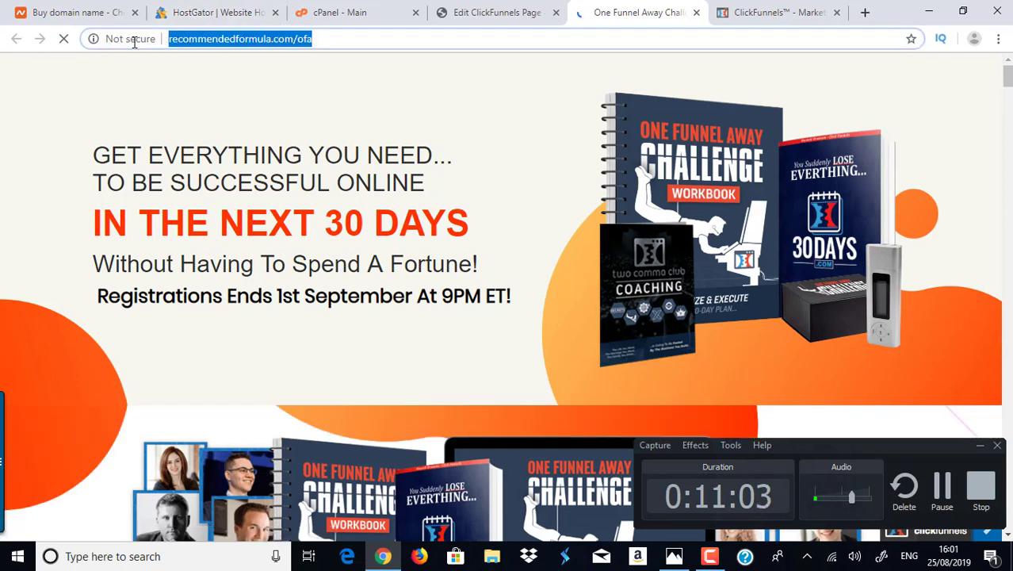
{"action": "left_click", "coordinate": [809, 11]}
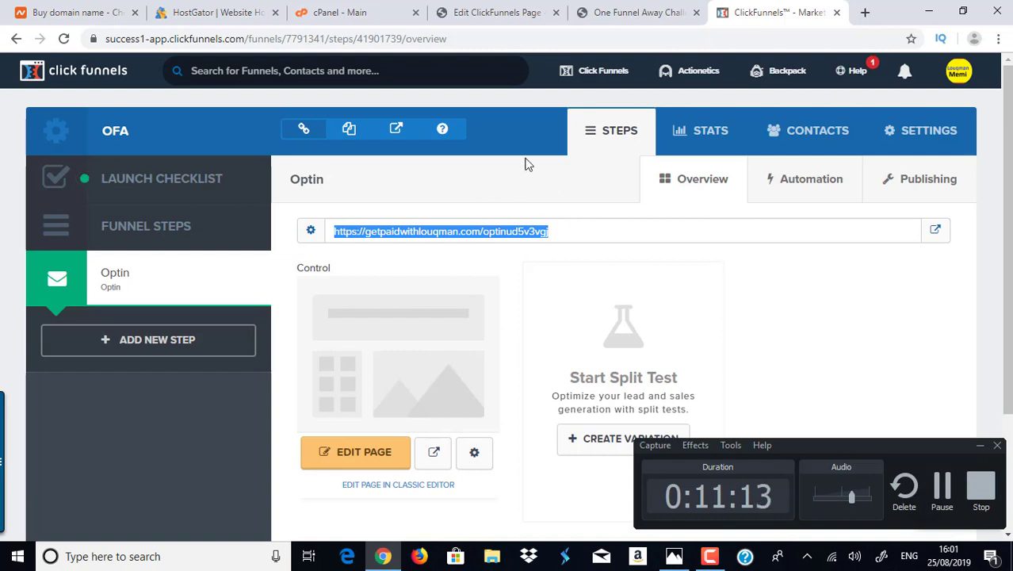
{"action": "left_click", "coordinate": [622, 11]}
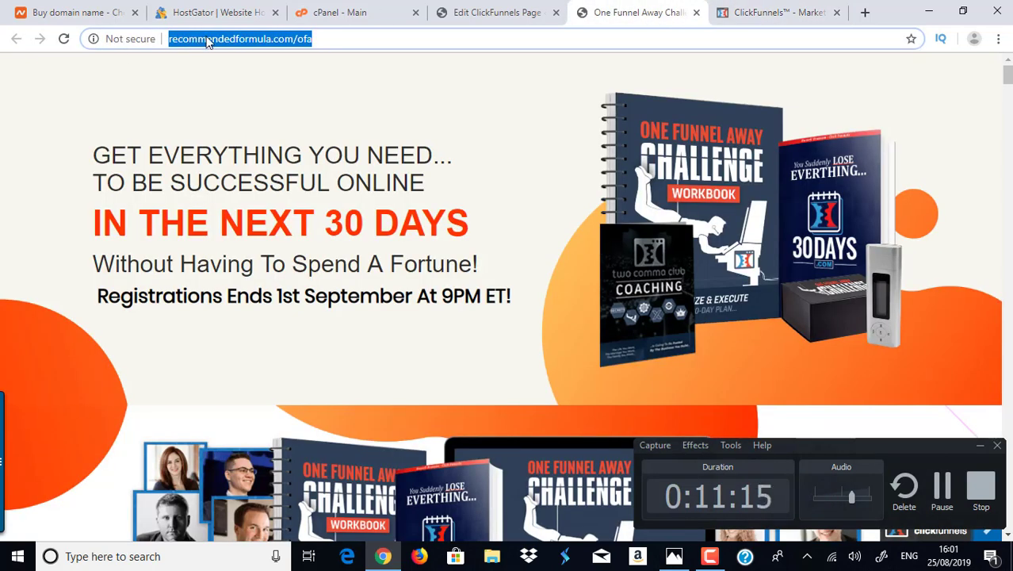
Step: Return to the ClickFunnels page editor in WordPress and open the page for adding new plugins
{"action": "left_click", "coordinate": [498, 11]}
{"action": "scroll", "coordinate": [507, 341], "scroll_direction": "down", "scroll_amount": 2}
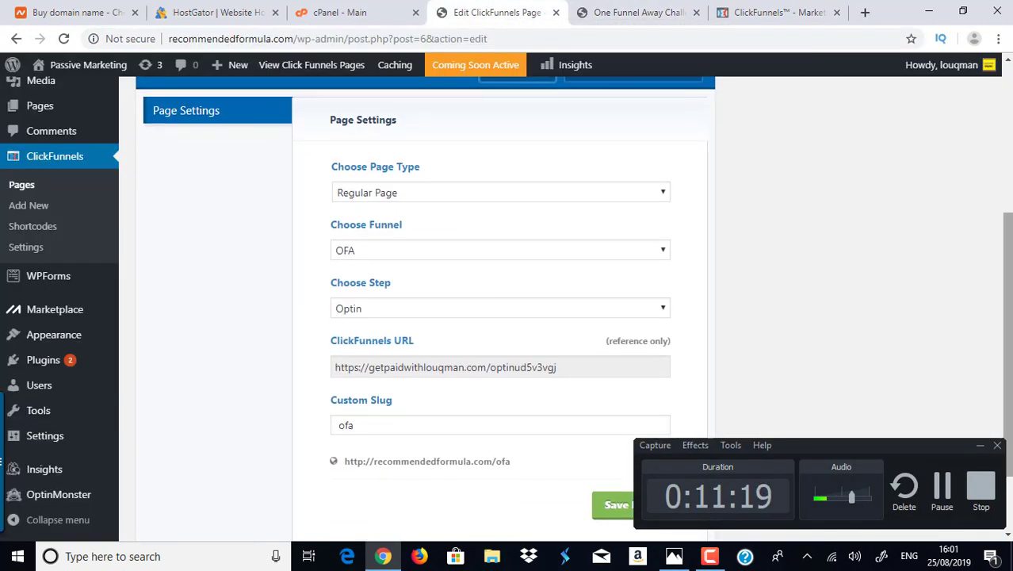
{"action": "mouse_move", "coordinate": [44, 362]}
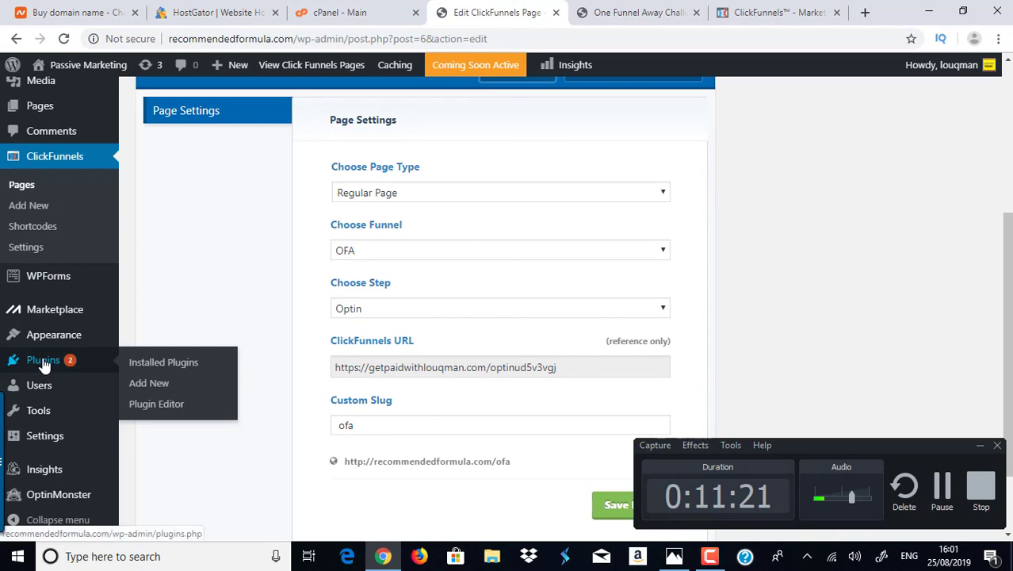
{"action": "left_click", "coordinate": [149, 384]}
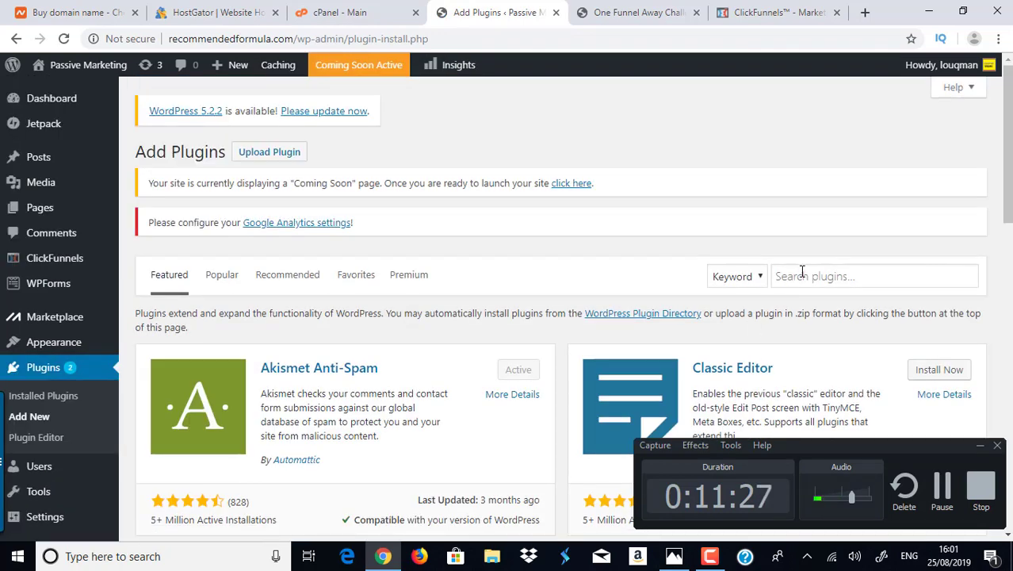
Step: Search the plugin directory for "pretty link" and open the details of the Shortlinks by Pretty Links plugin
{"action": "left_click", "coordinate": [809, 277]}
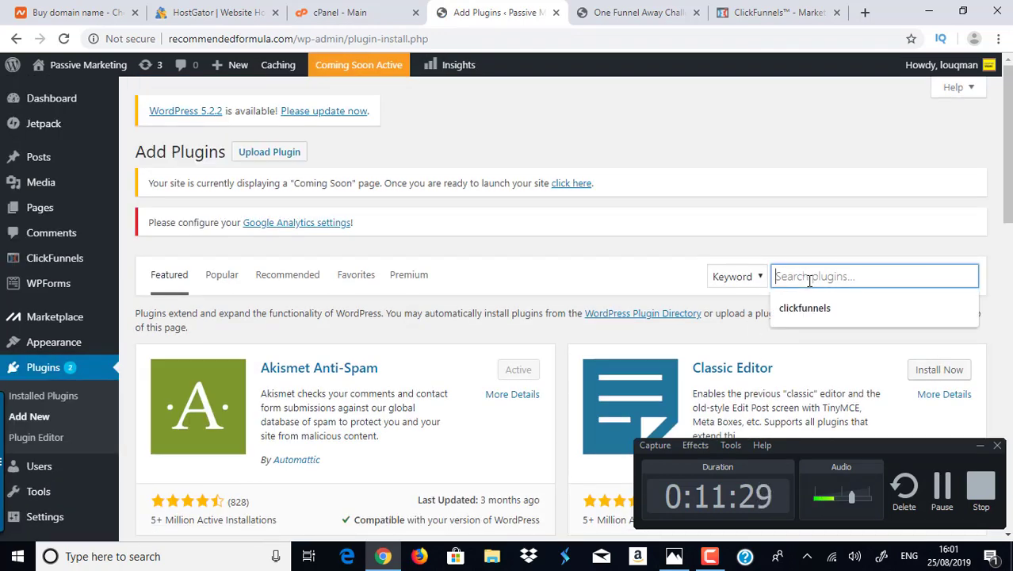
{"action": "type", "text": "prett"}
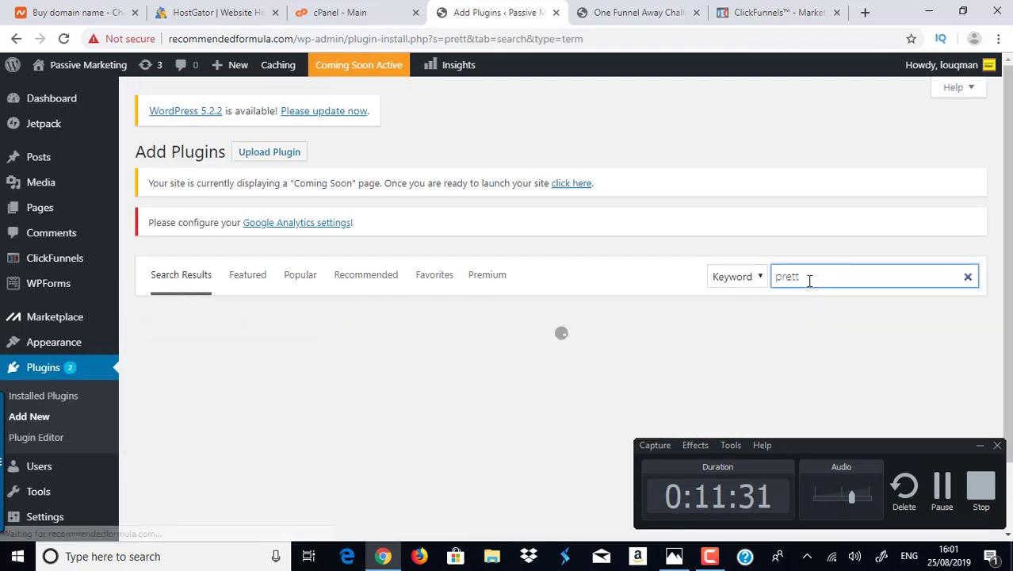
{"action": "type", "text": "y"}
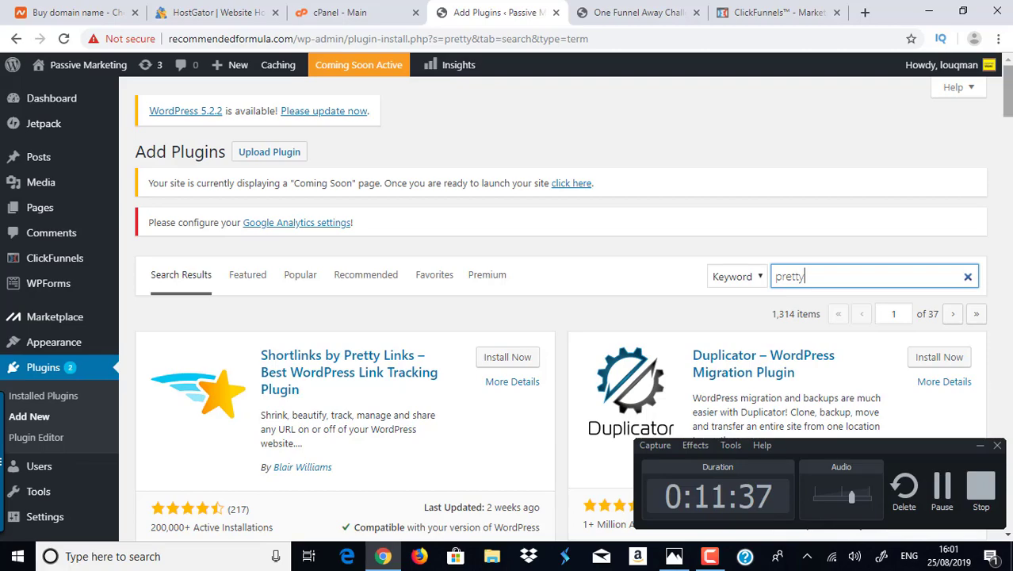
{"action": "scroll", "coordinate": [809, 279], "scroll_direction": "down", "scroll_amount": 2}
{"action": "scroll", "coordinate": [573, 310], "scroll_direction": "down", "scroll_amount": 9}
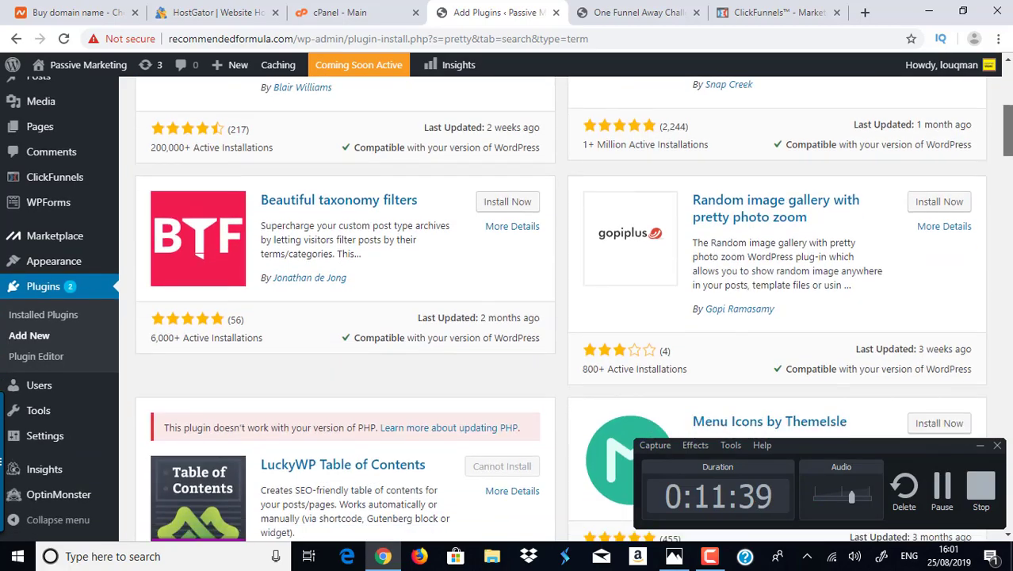
{"action": "scroll", "coordinate": [573, 310], "scroll_direction": "down", "scroll_amount": 3}
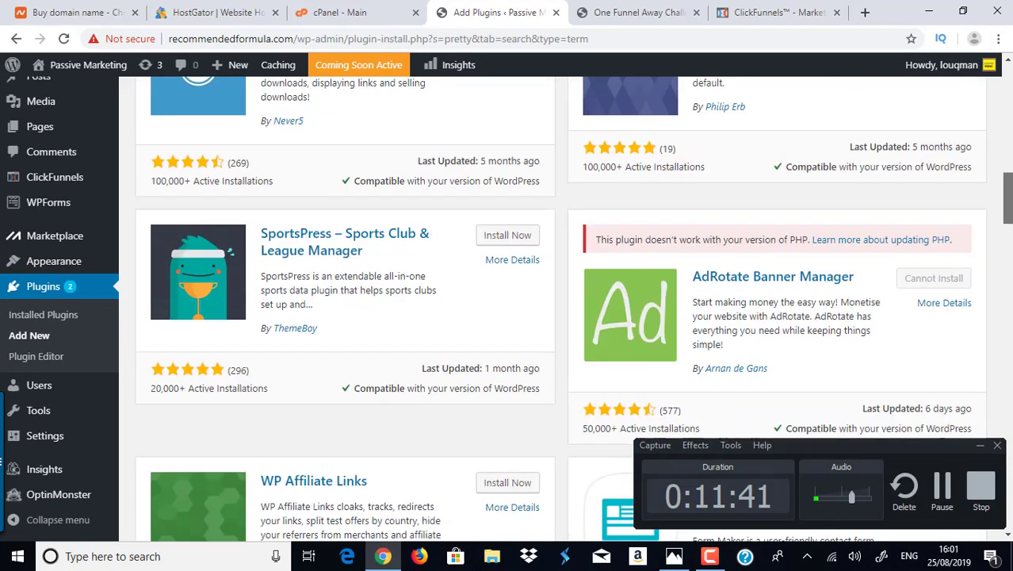
{"action": "scroll", "coordinate": [573, 310], "scroll_direction": "up", "scroll_amount": 12}
{"action": "type", "text": "link"}
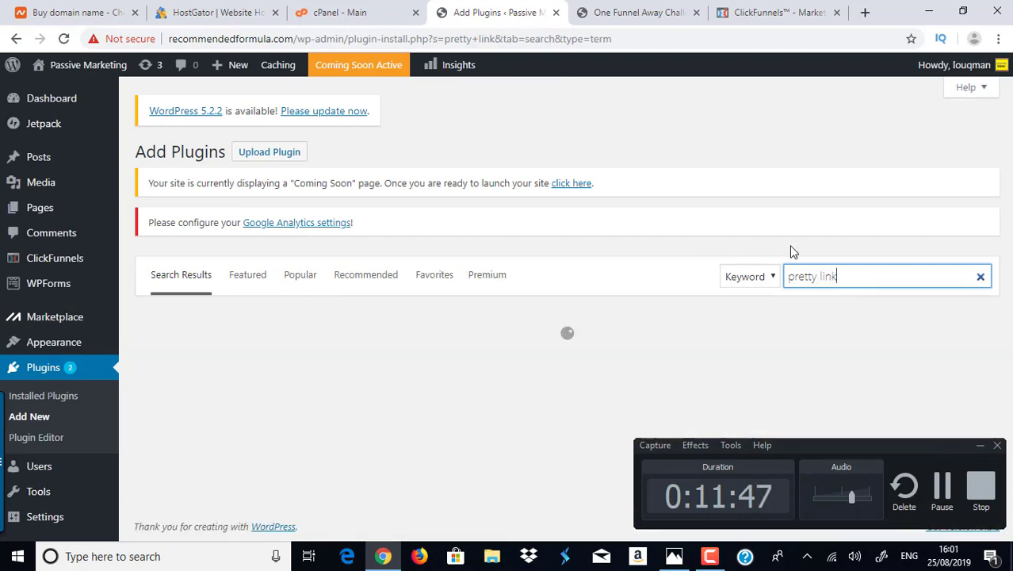
{"action": "left_click", "coordinate": [706, 563]}
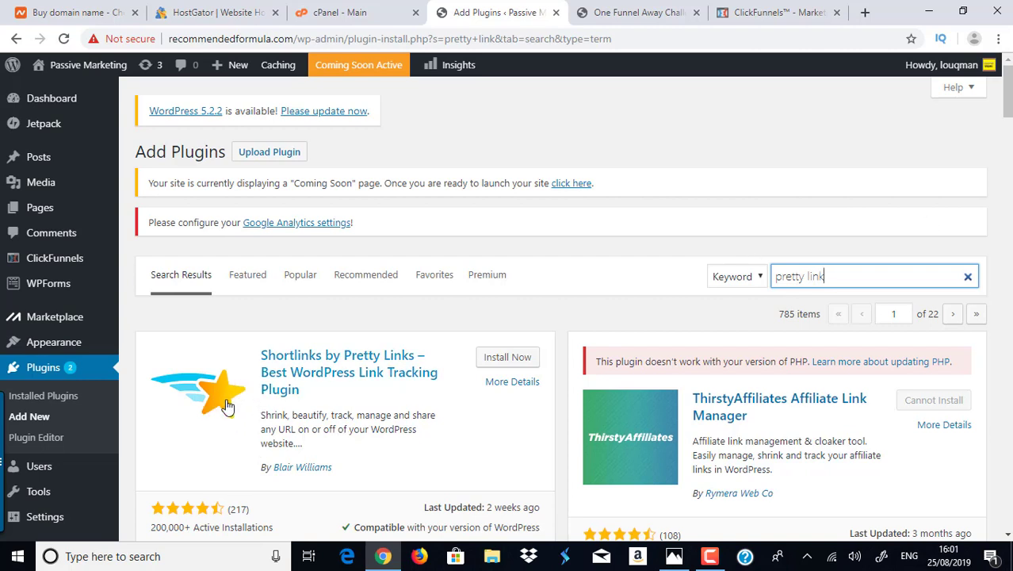
{"action": "left_click", "coordinate": [334, 370]}
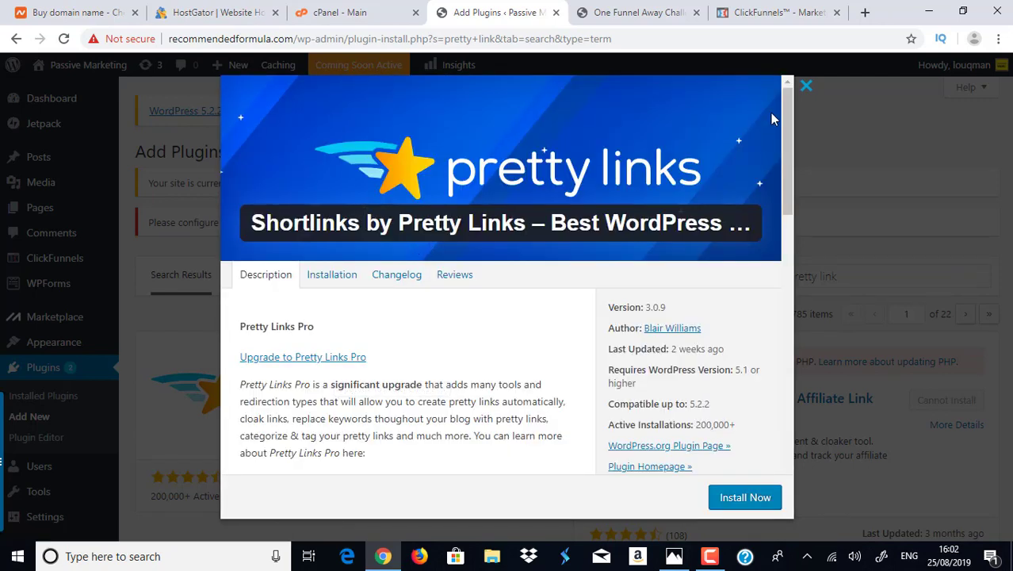
Step: Install and activate the Shortlinks by Pretty Links plugin on the WordPress site
{"action": "left_click", "coordinate": [743, 498]}
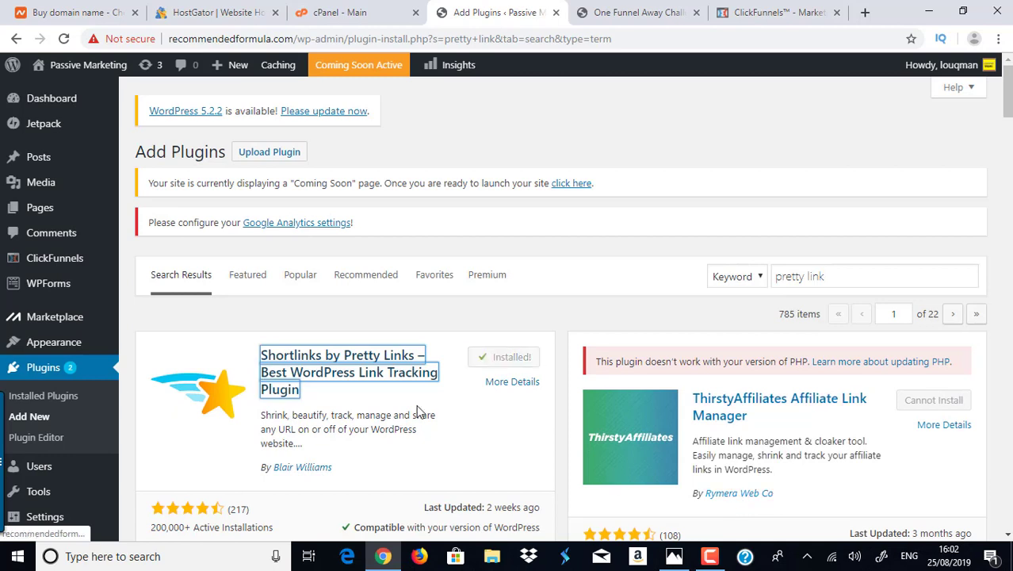
{"action": "left_click", "coordinate": [516, 362]}
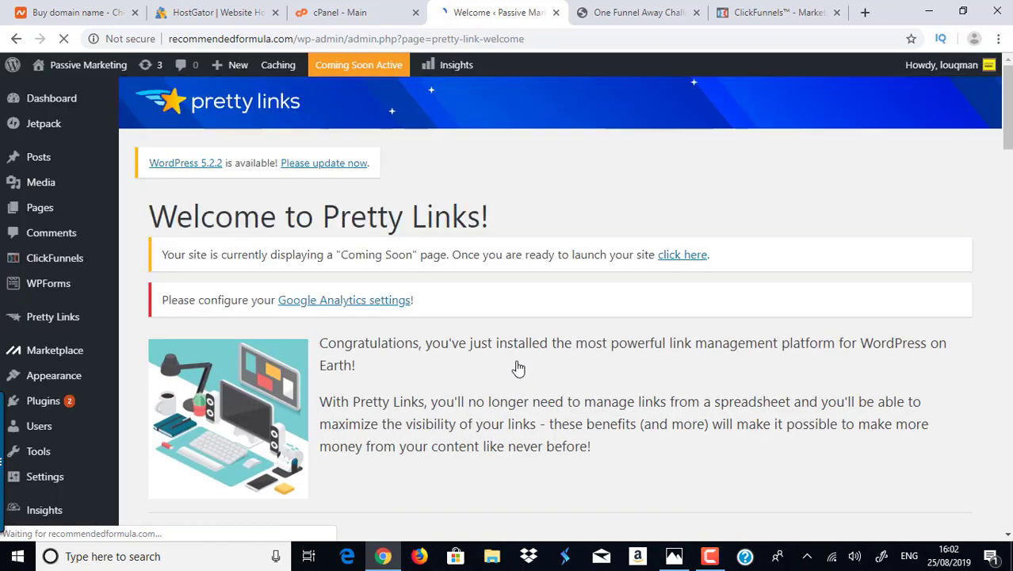
{"action": "mouse_move", "coordinate": [1008, 106]}
{"action": "left_mouse_down"}
{"action": "mouse_move", "coordinate": [1007, 492]}
{"action": "mouse_move", "coordinate": [1007, 112]}
{"action": "left_mouse_up"}
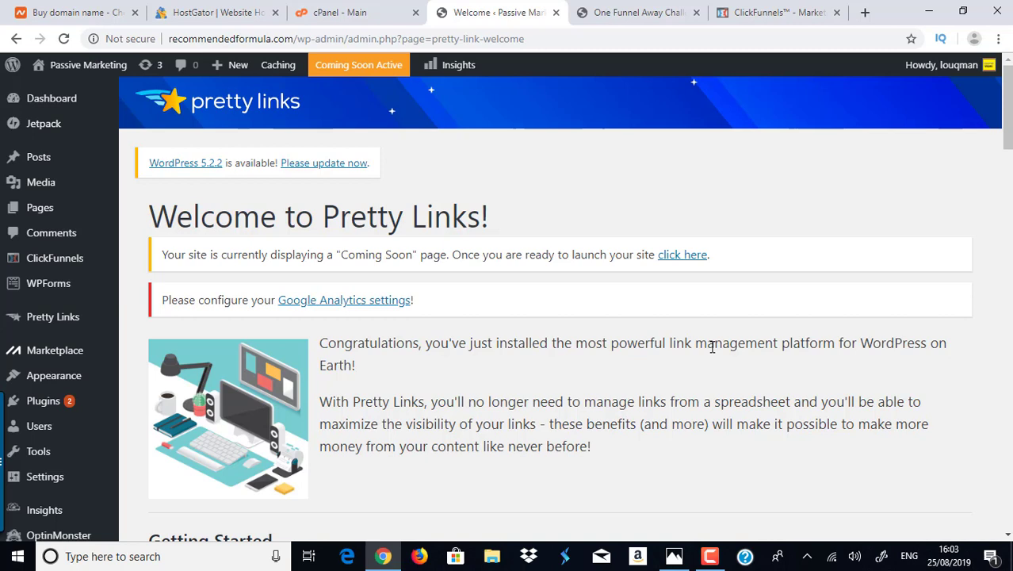
{"action": "mouse_move", "coordinate": [87, 260]}
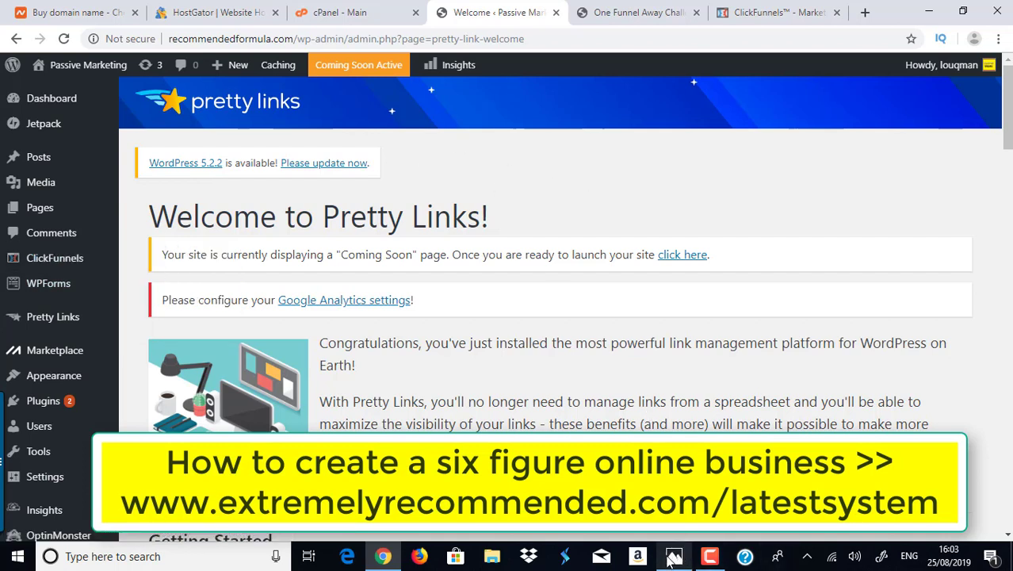
{"action": "mouse_move", "coordinate": [672, 560]}
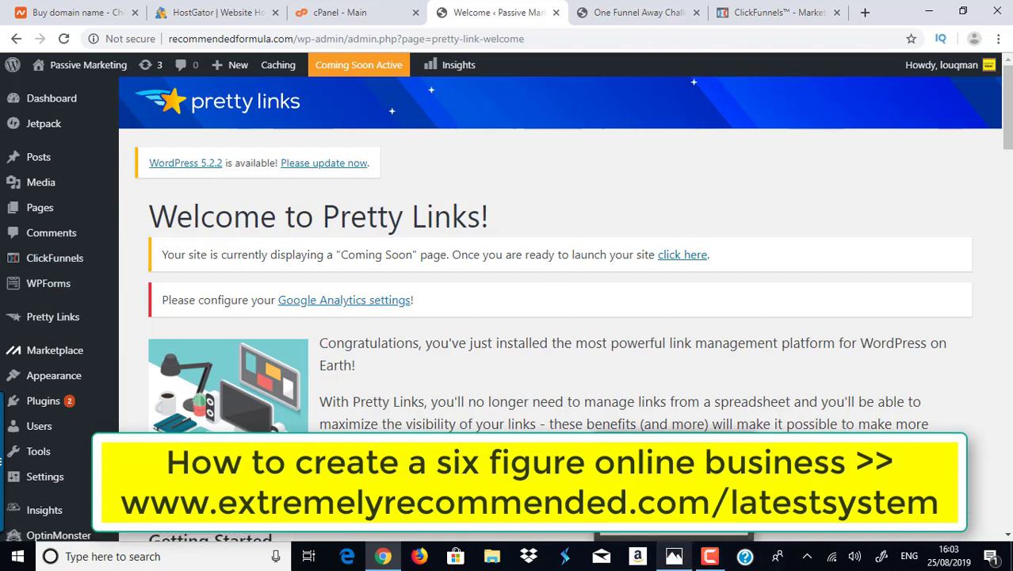
{"action": "left_click", "coordinate": [381, 557]}
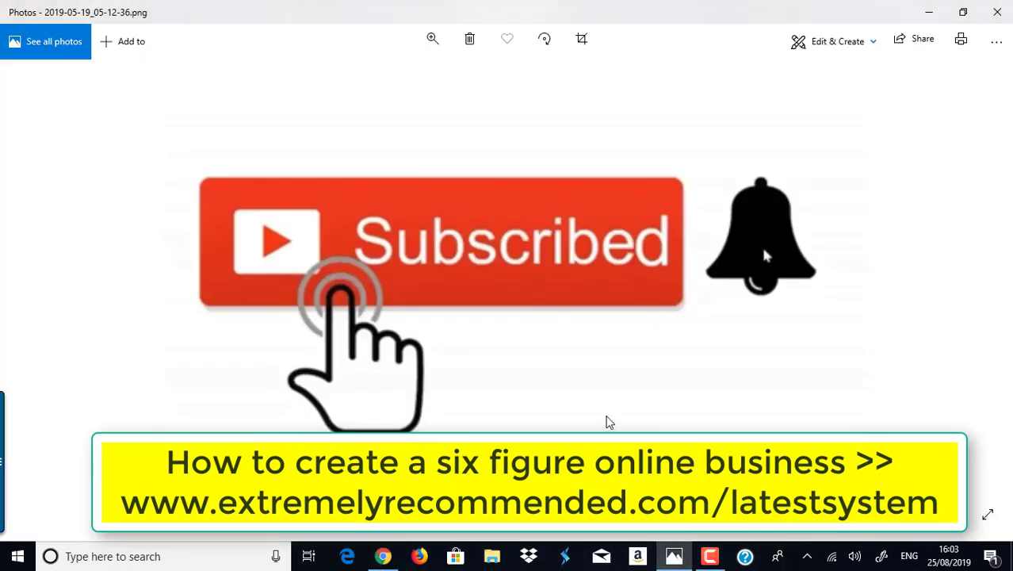